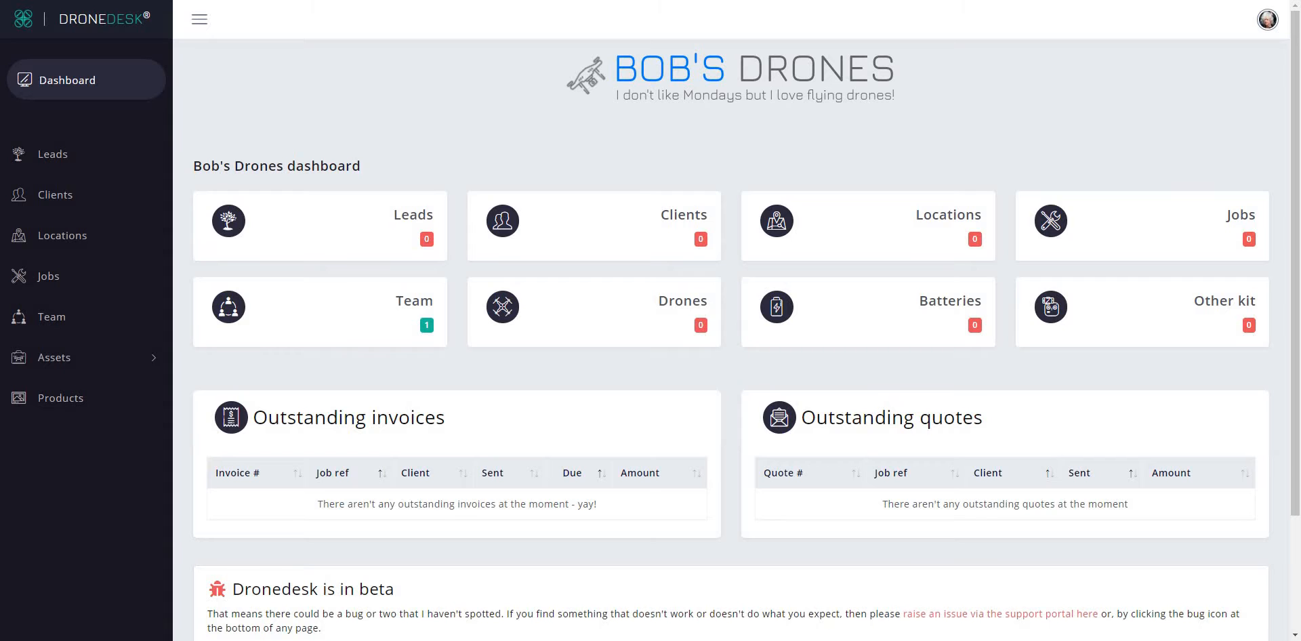
# Go to the empty Leads page from the left sidebar.
pyautogui.click(45, 159)
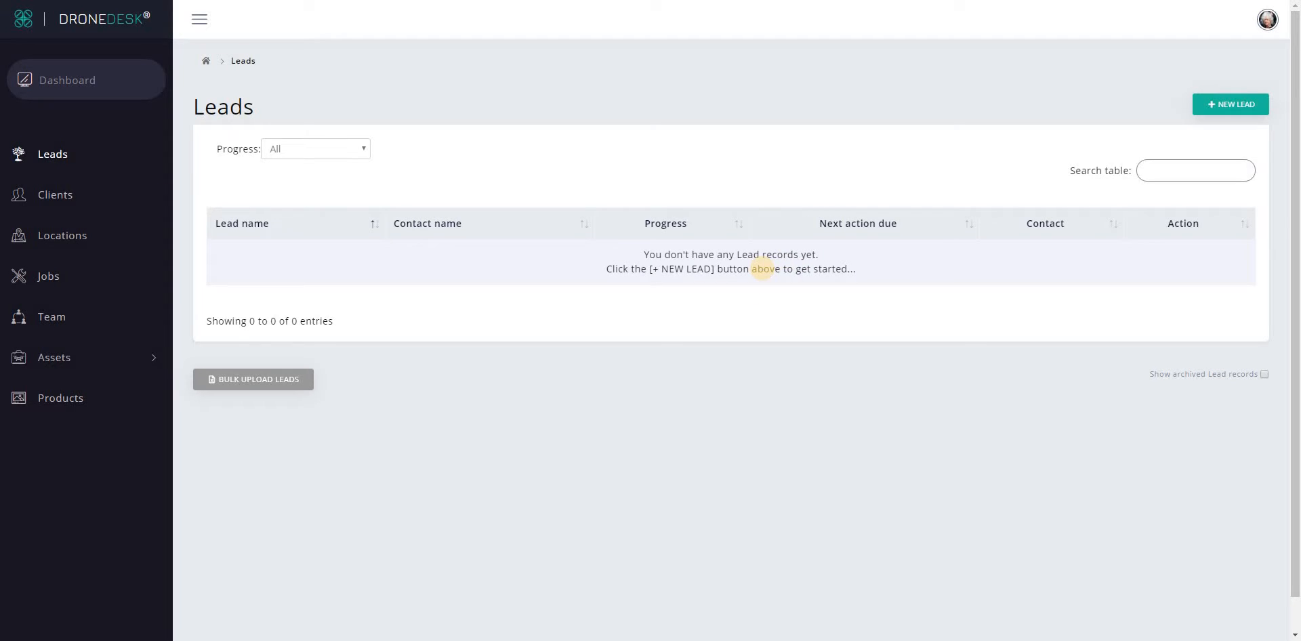
# Start a new lead record and enter 'Estate agent 1' as the lead name.
pyautogui.click(1234, 106)
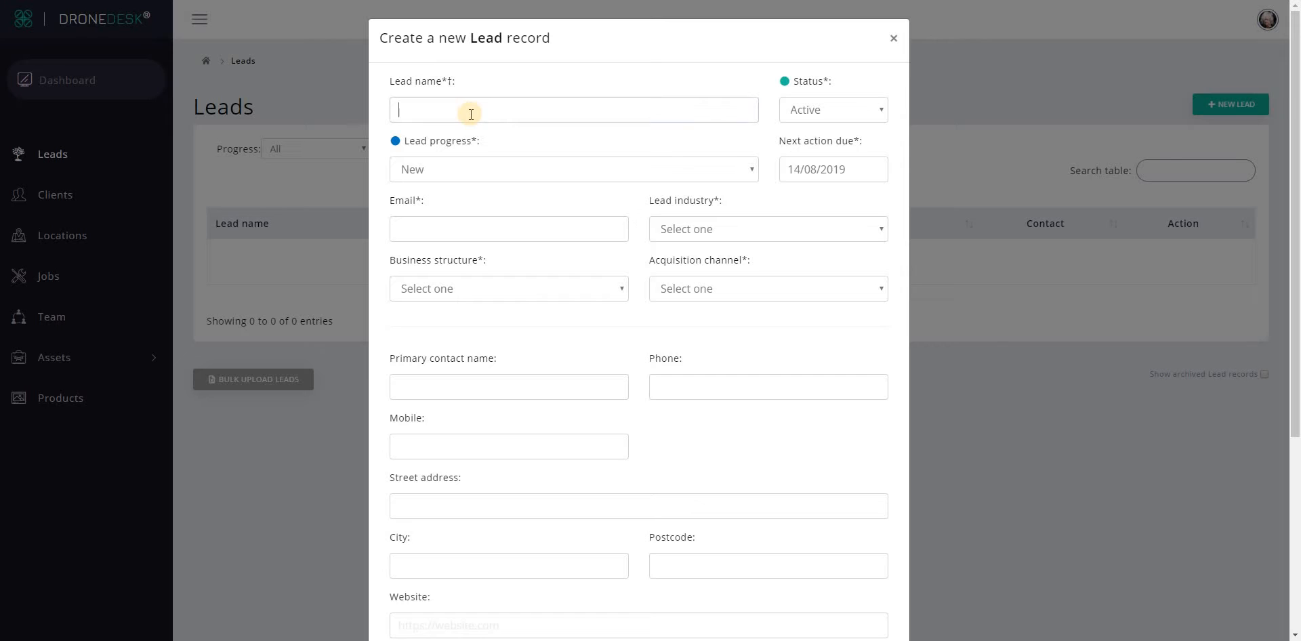
pyautogui.click(441, 82)
pyautogui.click(449, 81)
pyautogui.doubleClick(444, 81)
pyautogui.click(456, 98)
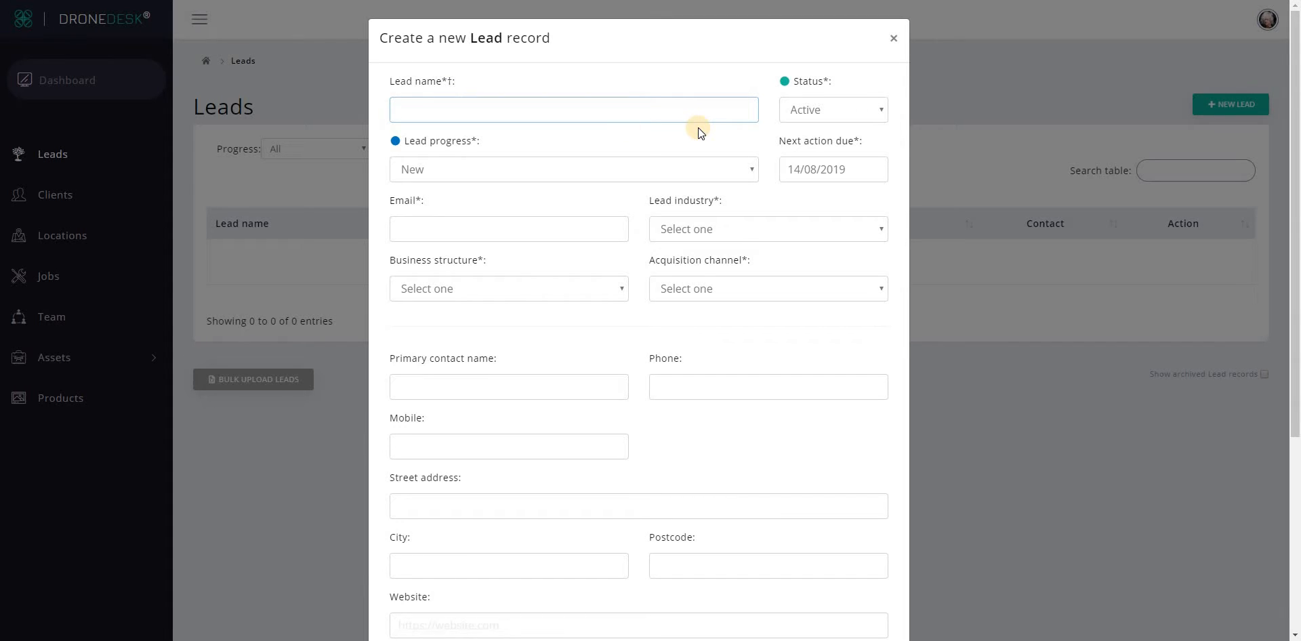
pyautogui.write('Estate agent 1')
pyautogui.press('Tab')
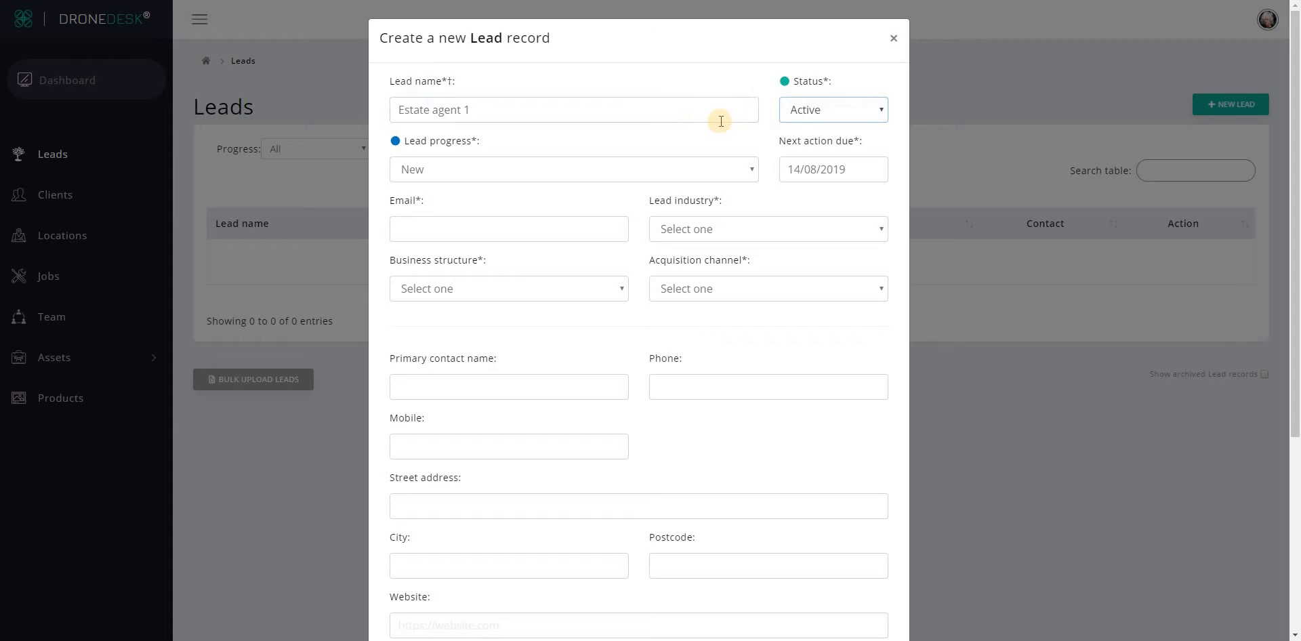
# Keep status Active and progress New, and pick next action due 14/08/2019.
pyautogui.click(868, 112)
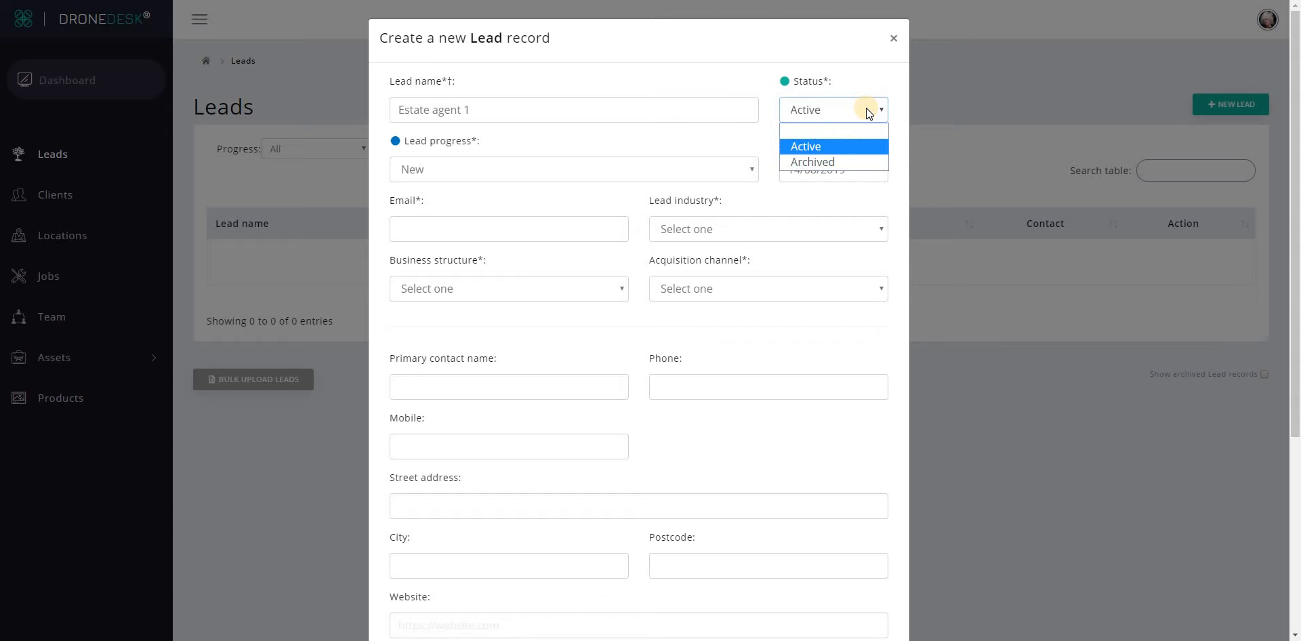
pyautogui.click(851, 148)
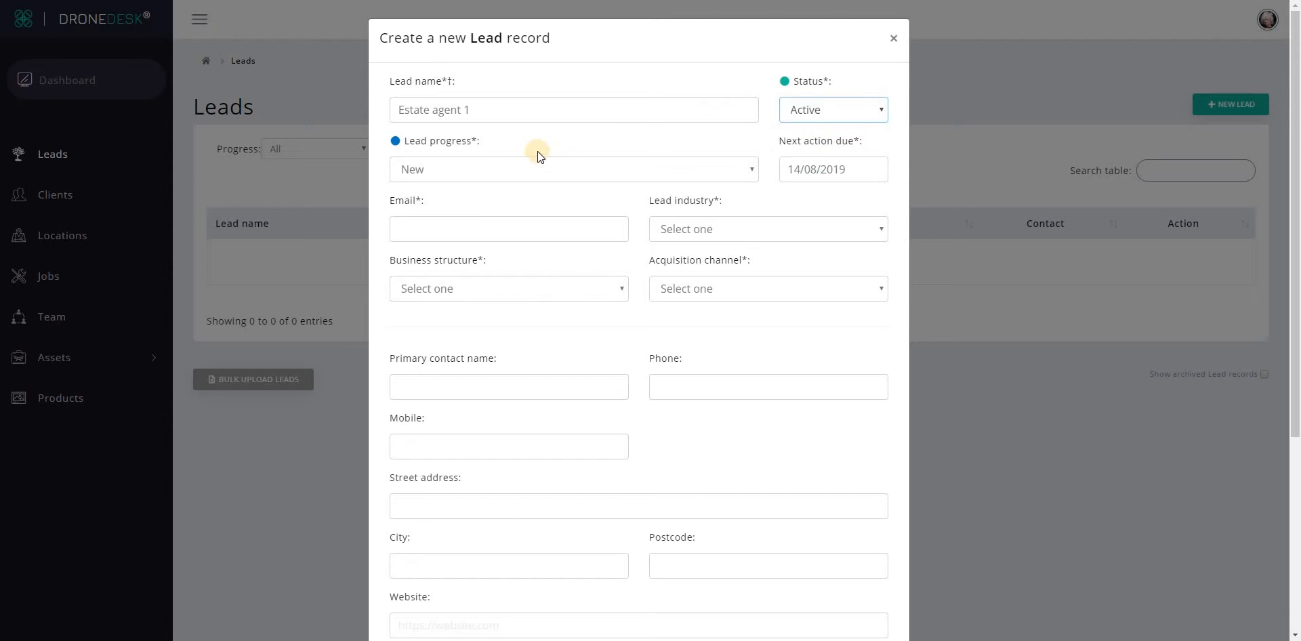
pyautogui.click(515, 168)
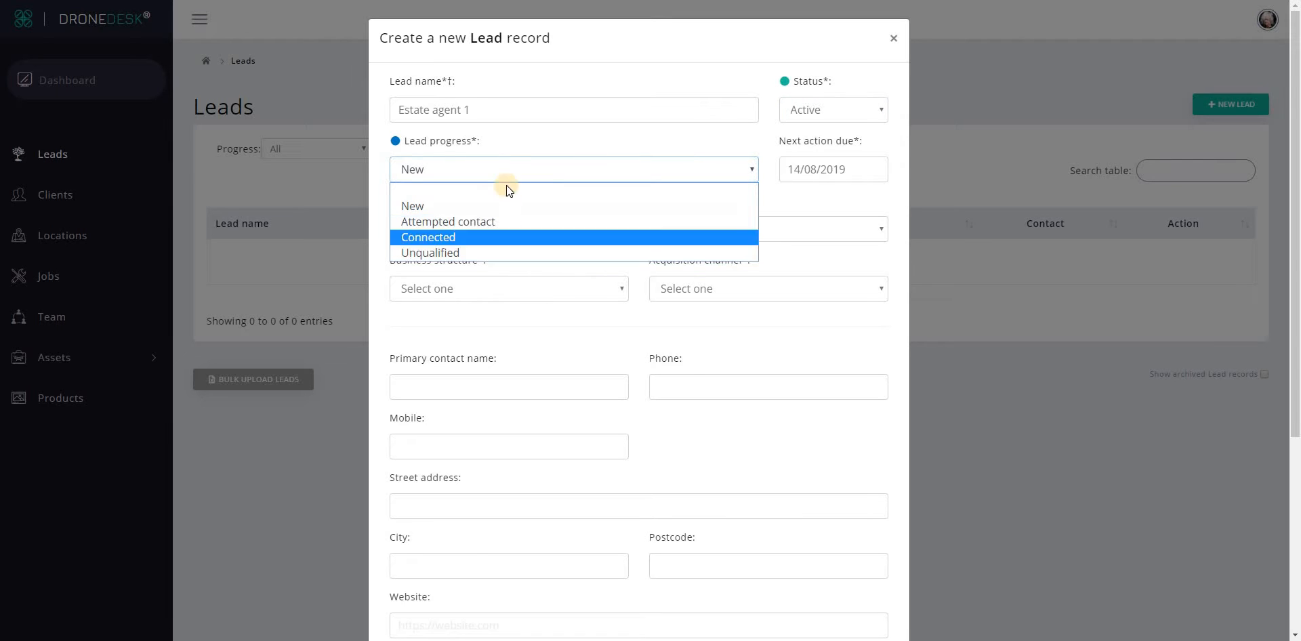
pyautogui.click(501, 169)
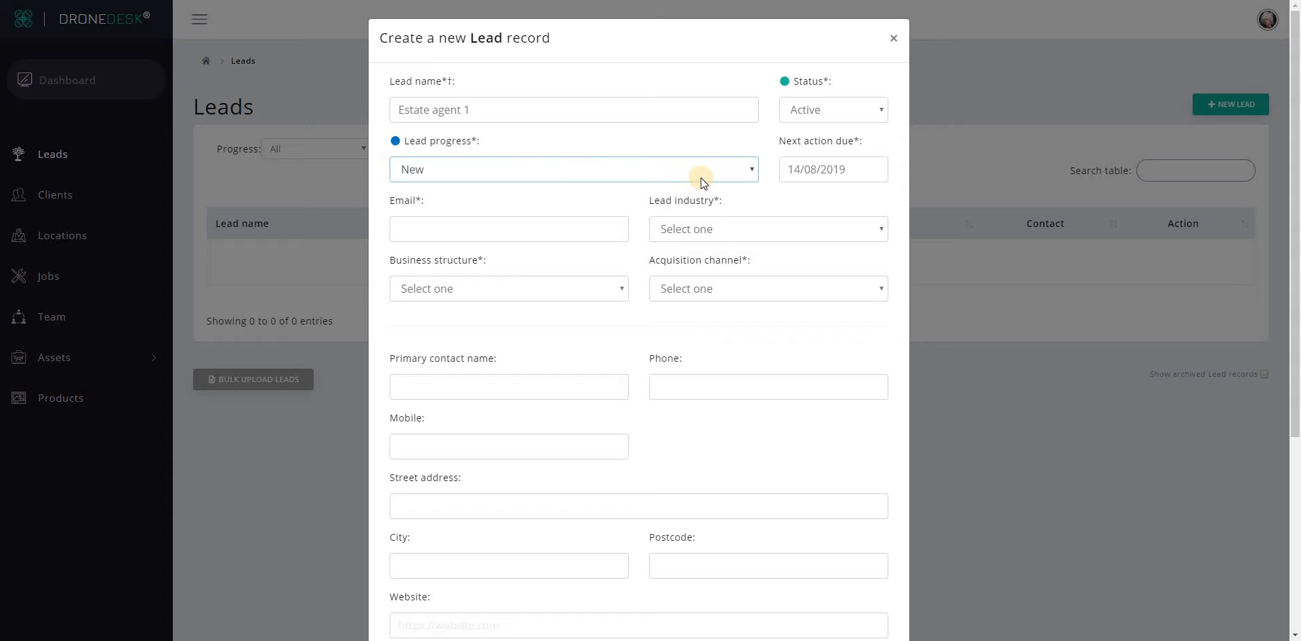
pyautogui.click(851, 169)
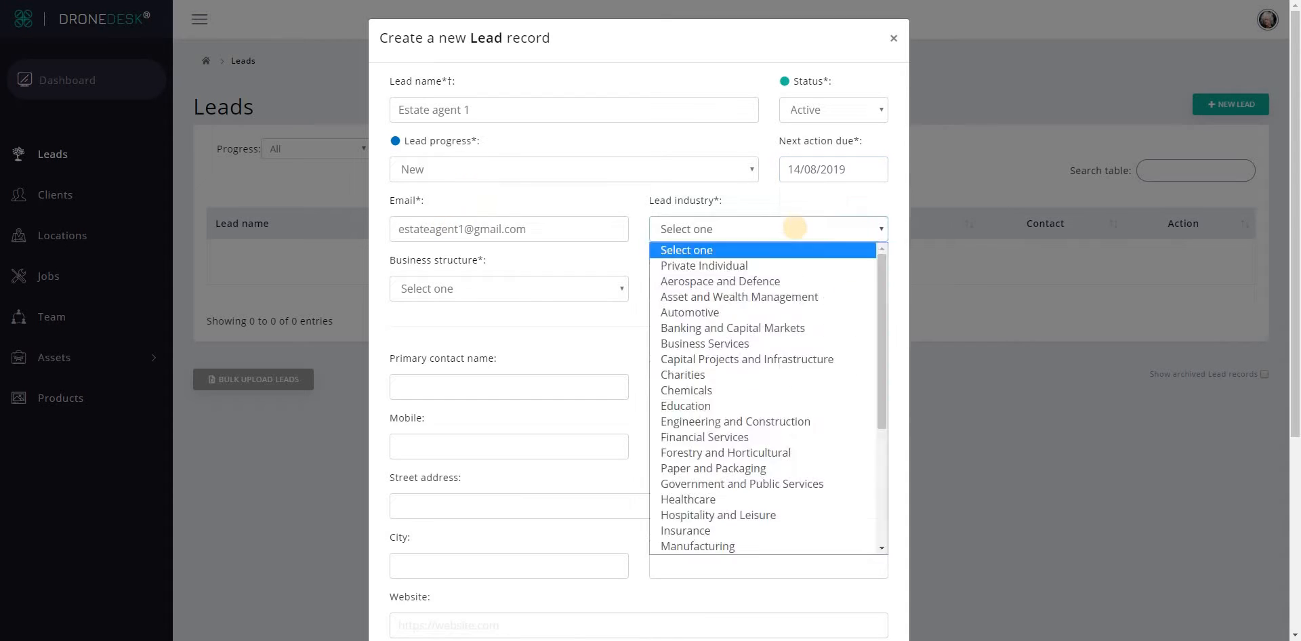
# Set industry Real Estate, structure Private Limited Company (LTD), and acquisition channel Networking event.
pyautogui.click(797, 232)
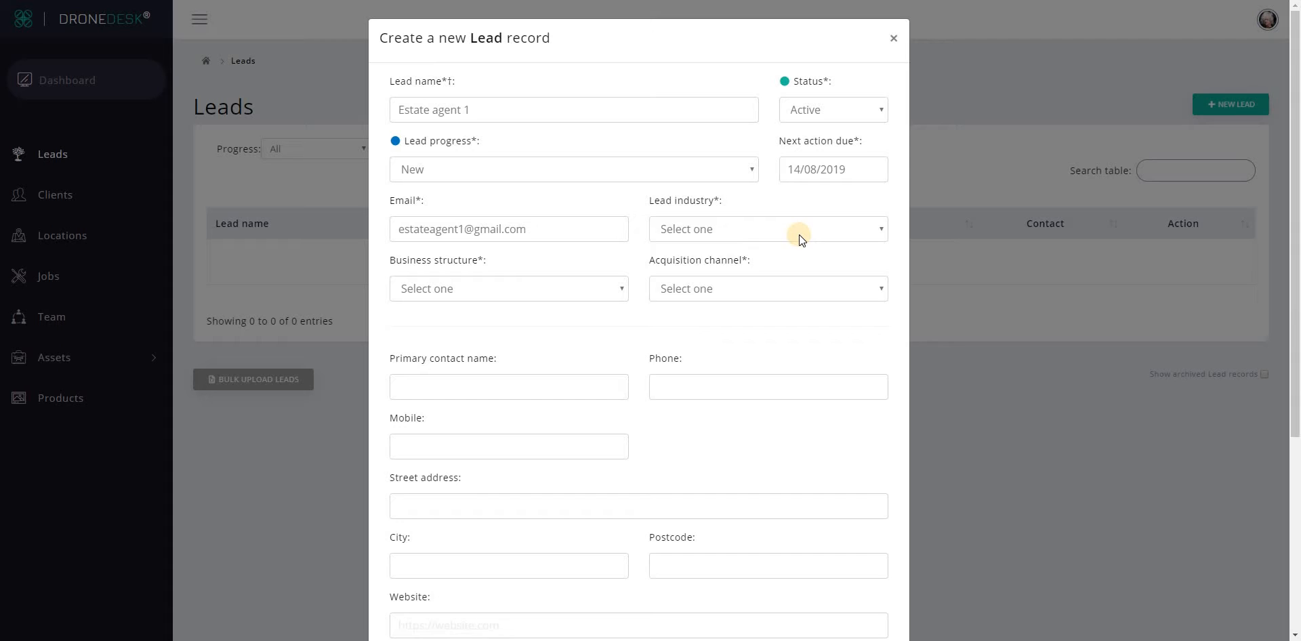
pyautogui.click(799, 235)
pyautogui.scroll(-5, 783, 414)
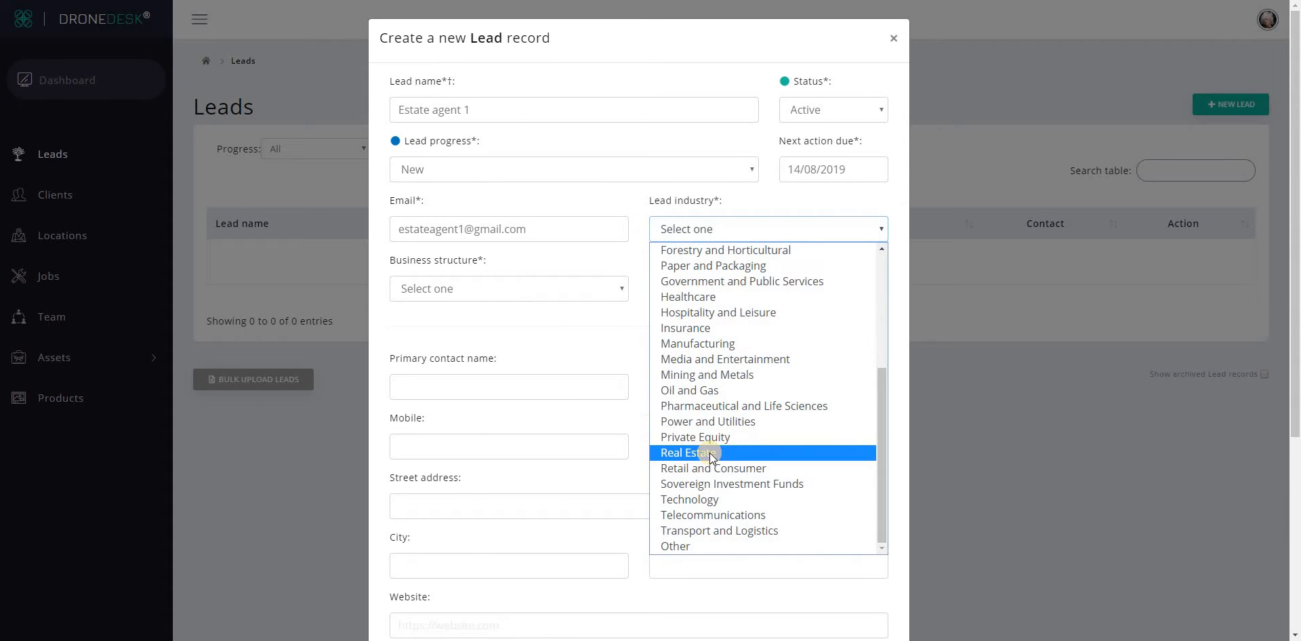
pyautogui.click(710, 452)
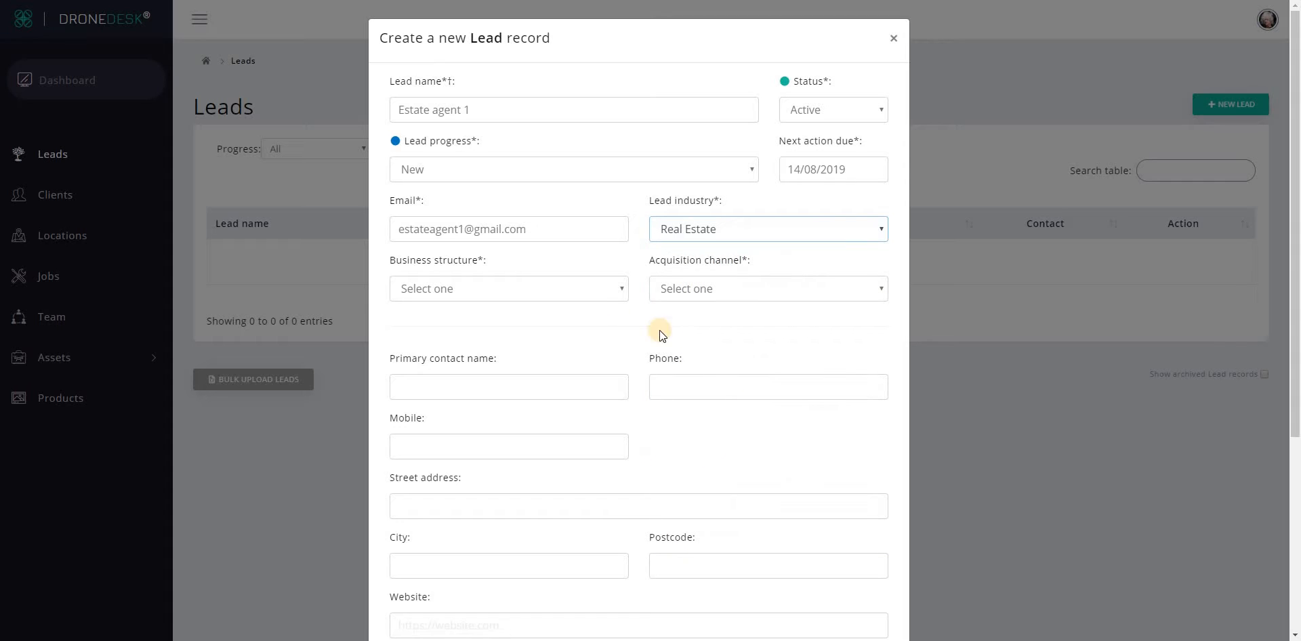
pyautogui.click(553, 291)
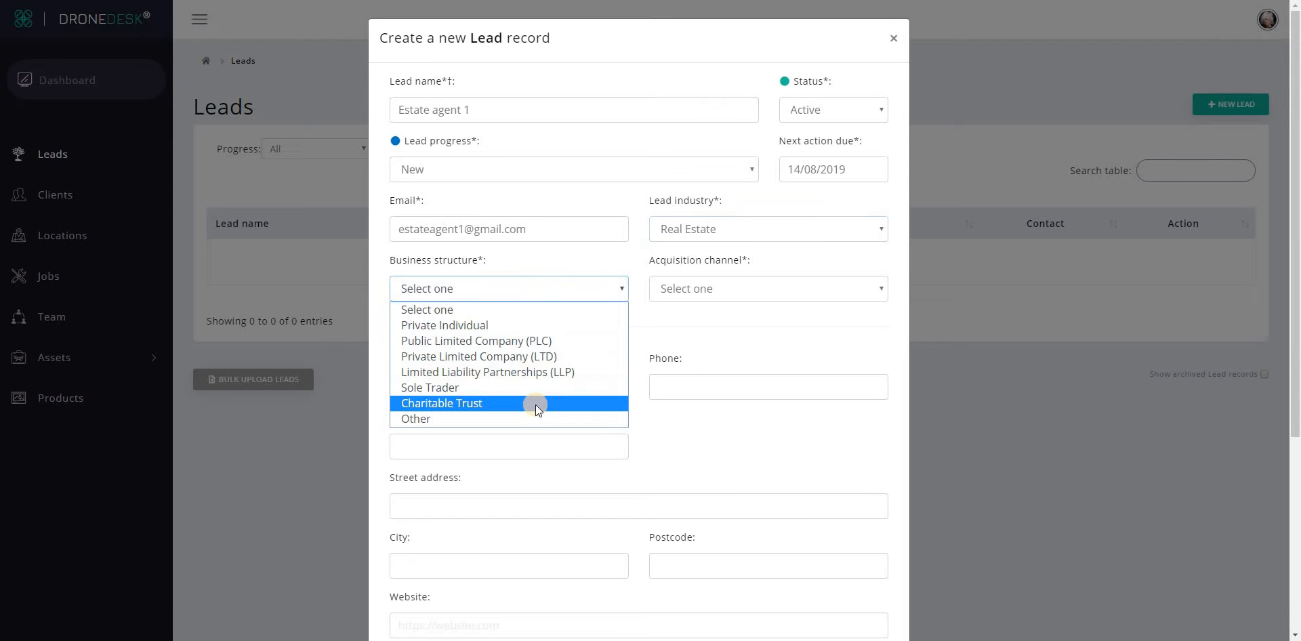
pyautogui.click(536, 356)
pyautogui.click(719, 288)
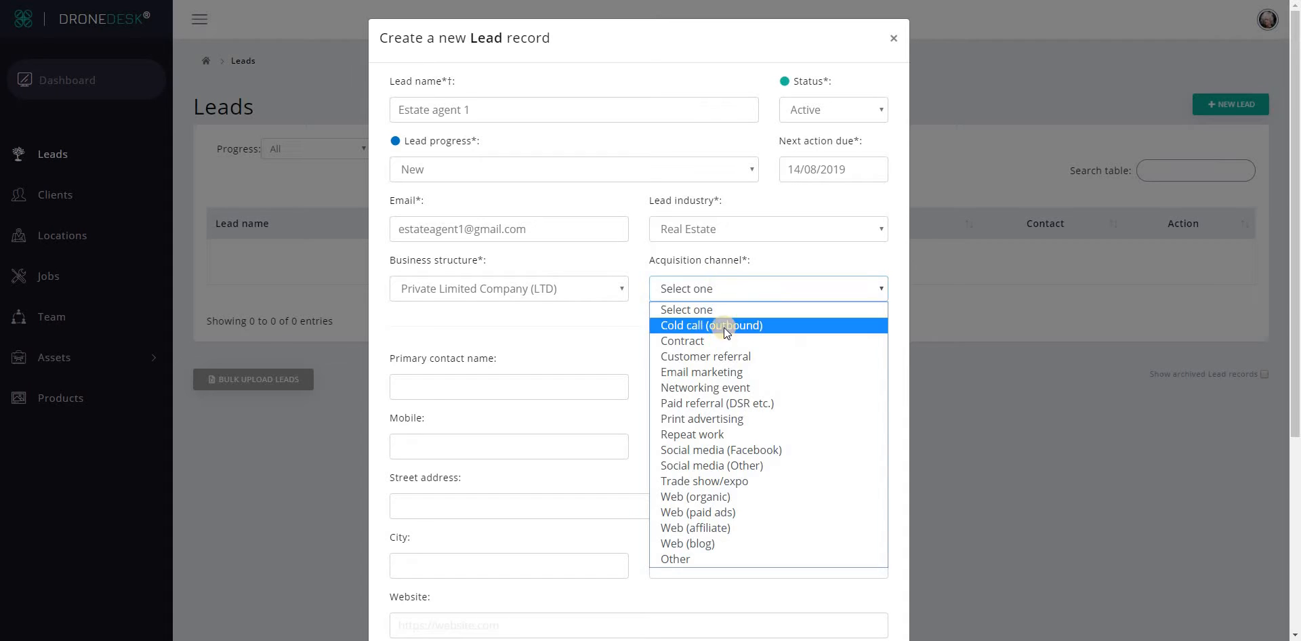
pyautogui.click(717, 388)
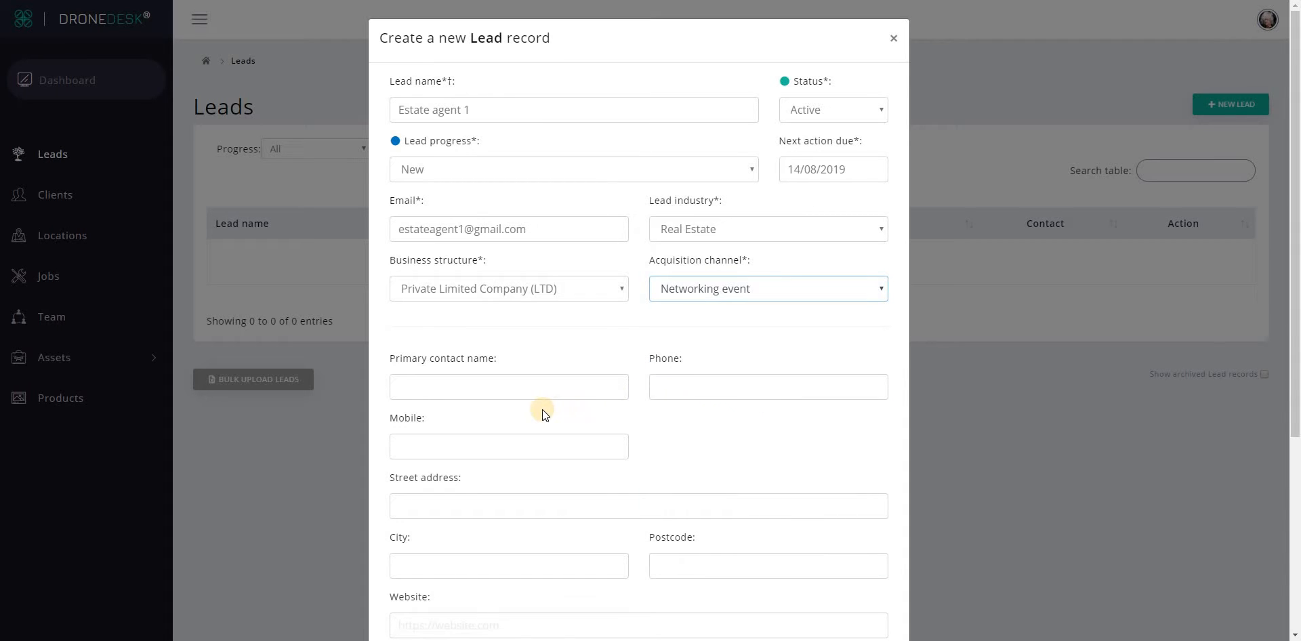
pyautogui.click(503, 380)
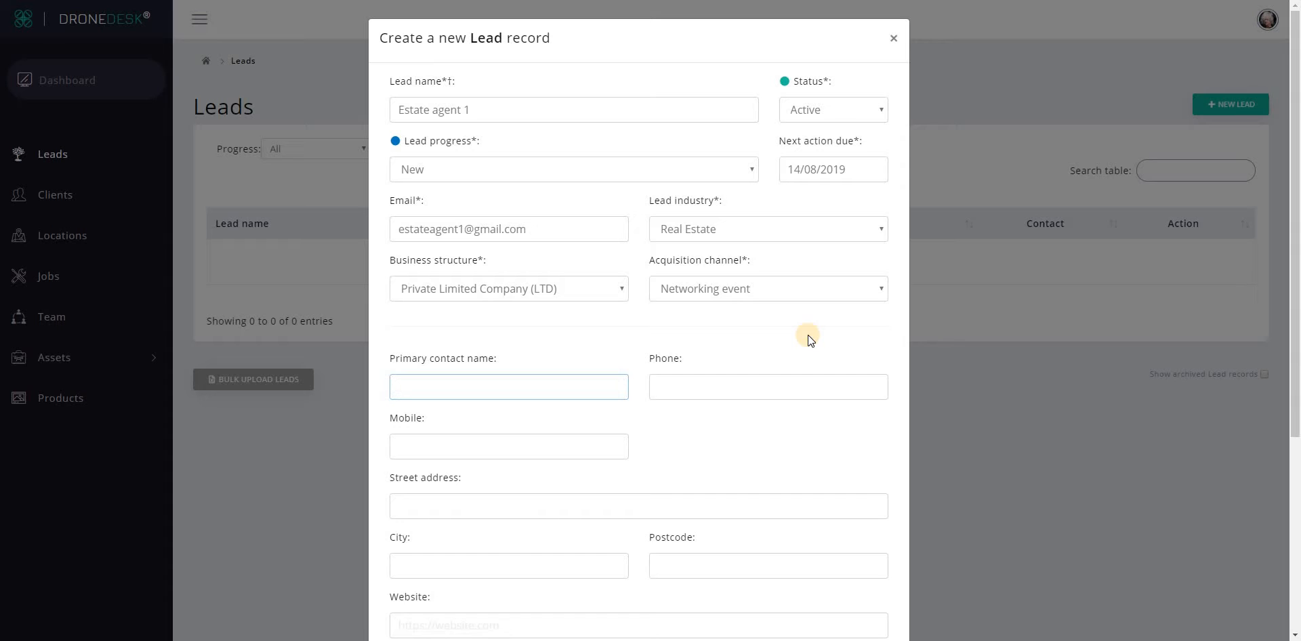
# Save the Estate agent 1 record with SAVE NEW LEAD and close the form.
pyautogui.scroll(-3, 808, 335)
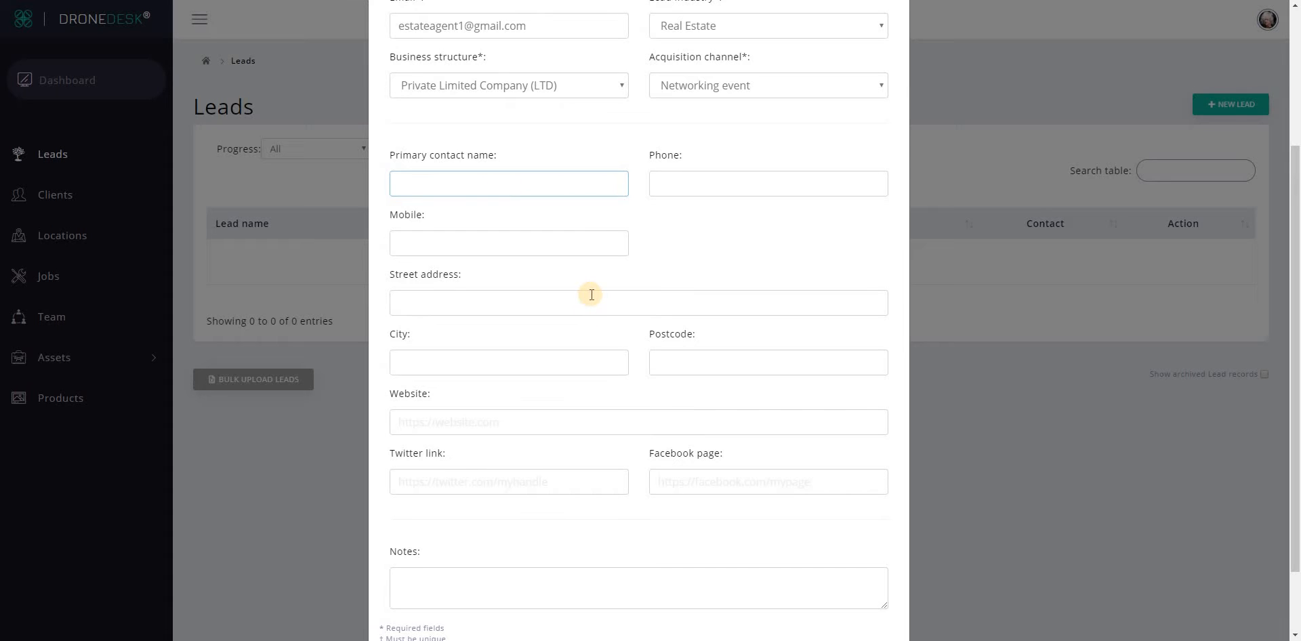
pyautogui.scroll(-2, 591, 294)
pyautogui.click(464, 495)
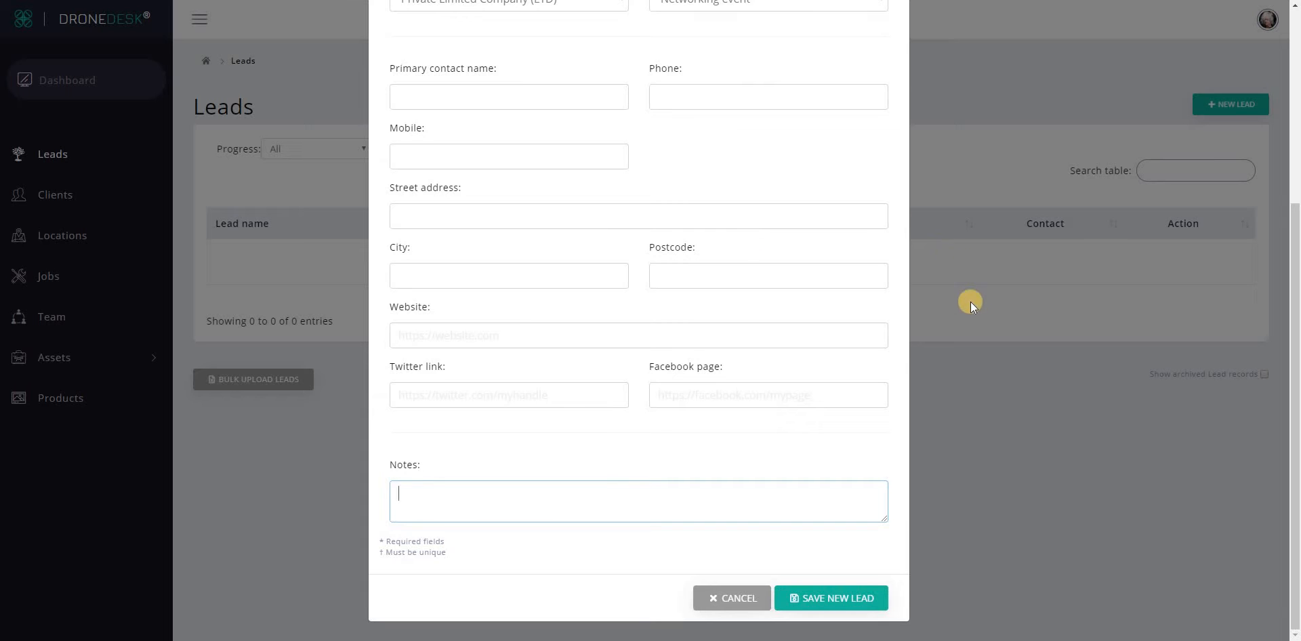
pyautogui.scroll(5, 784, 330)
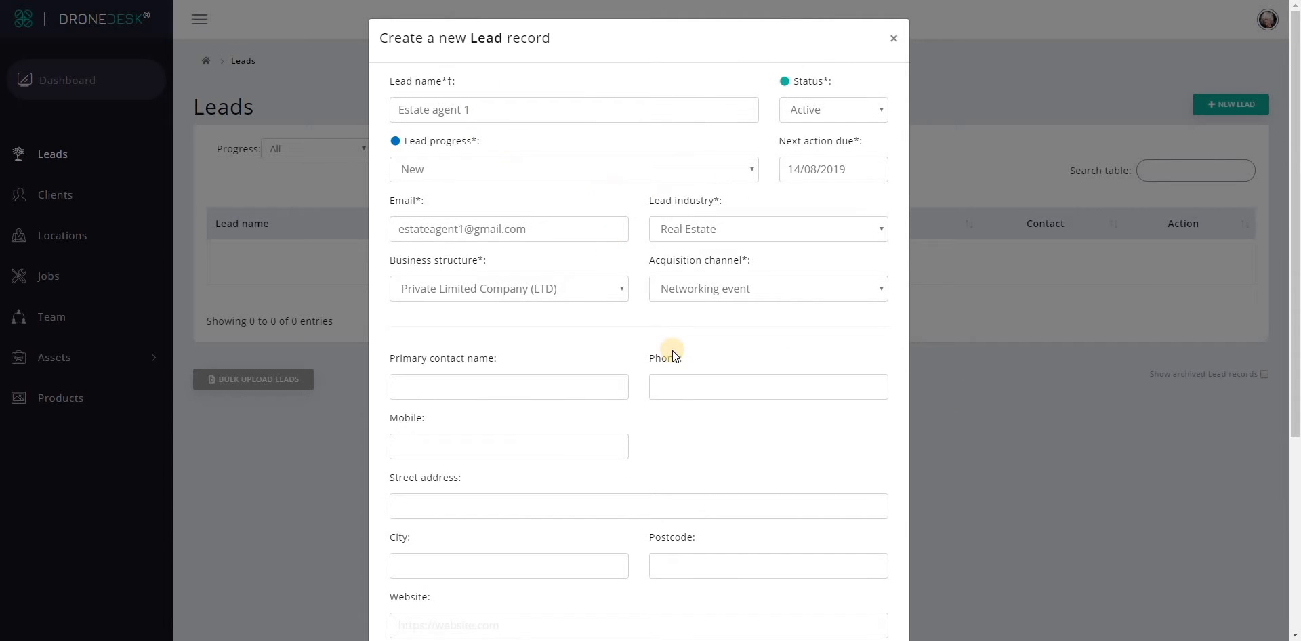
pyautogui.scroll(-4, 672, 352)
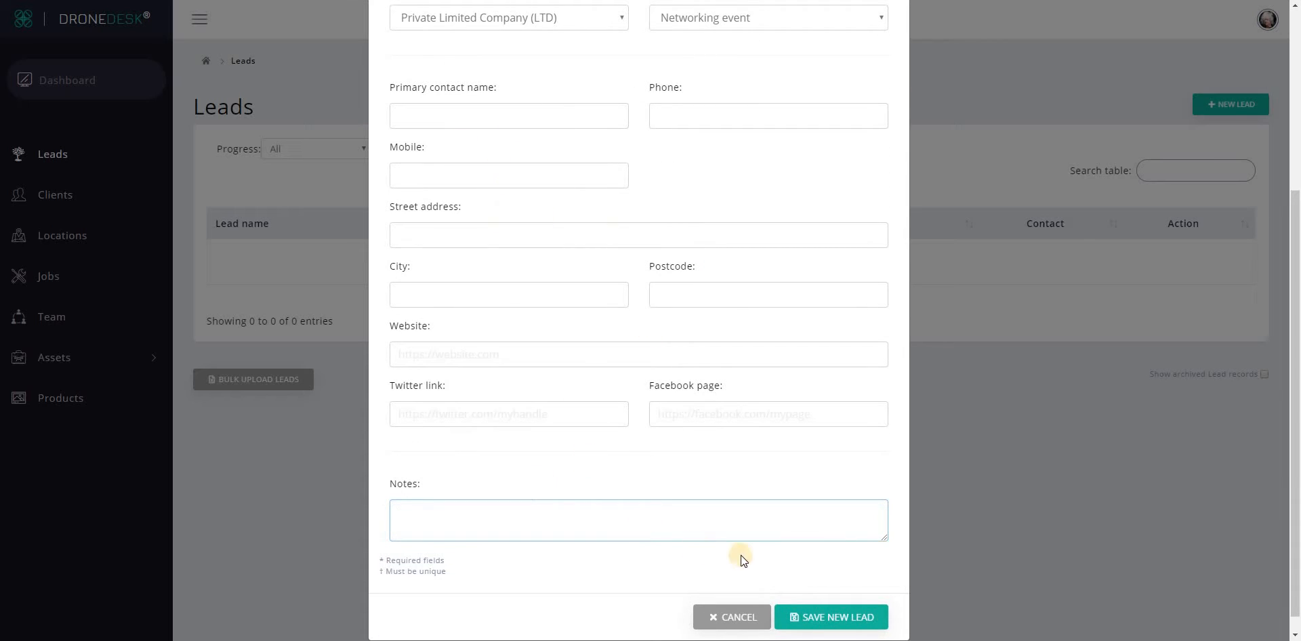
pyautogui.click(822, 622)
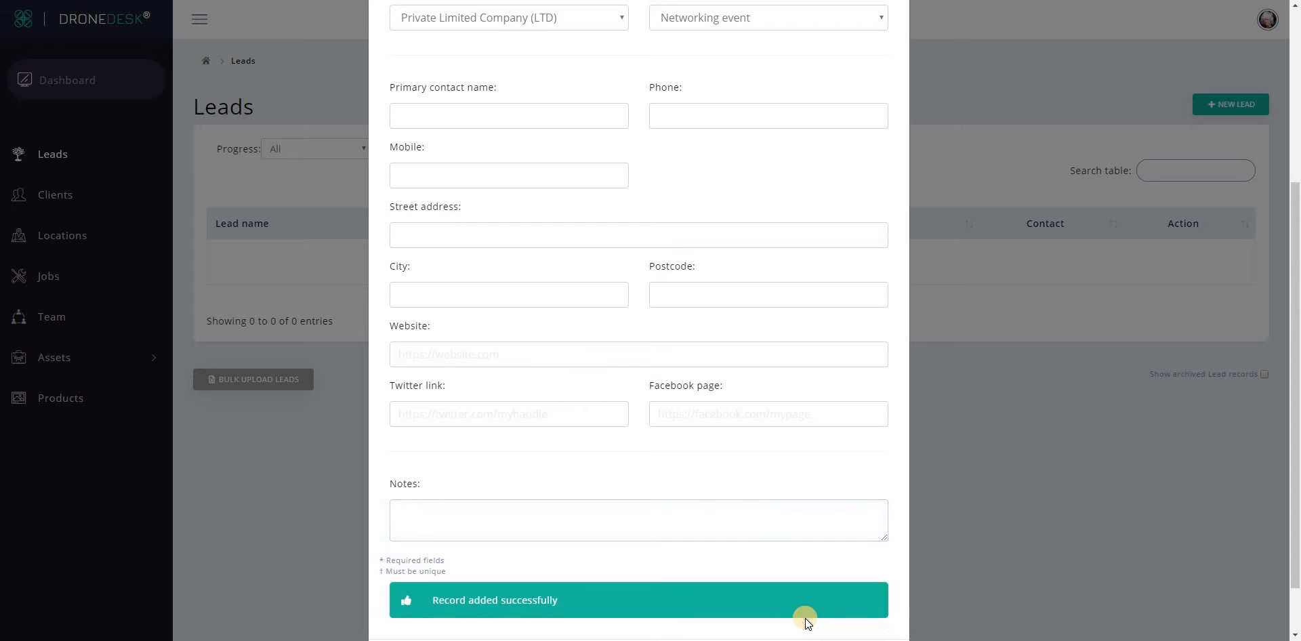
pyautogui.scroll(-1, 774, 468)
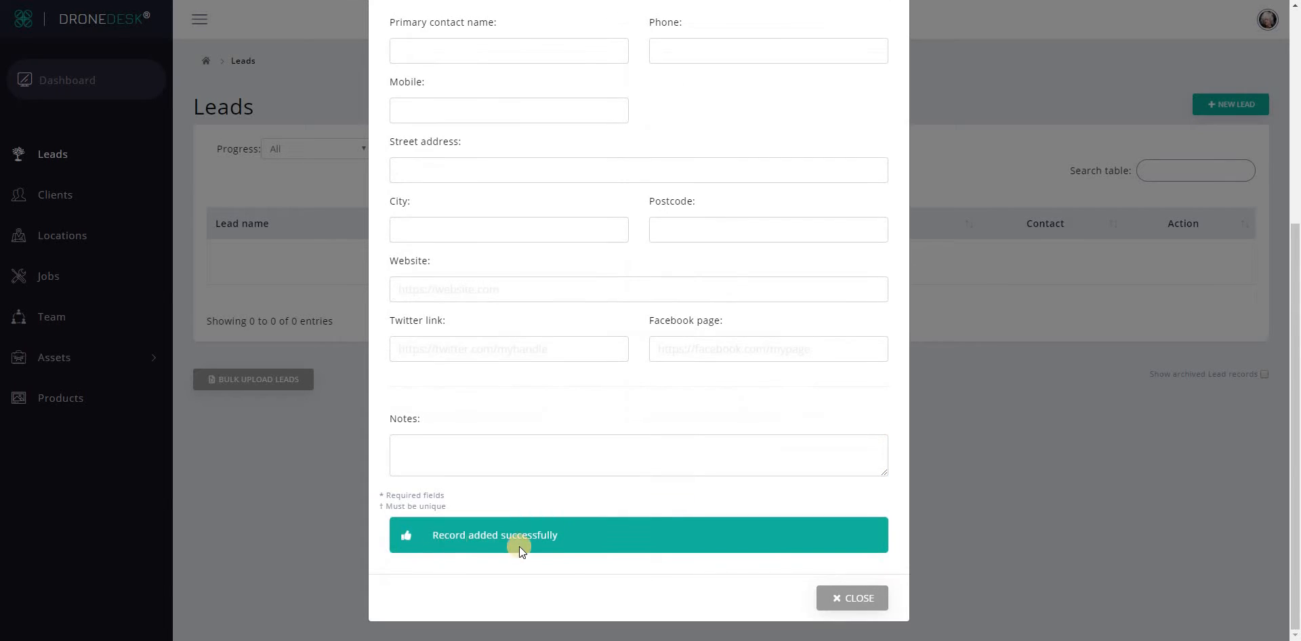
pyautogui.click(851, 599)
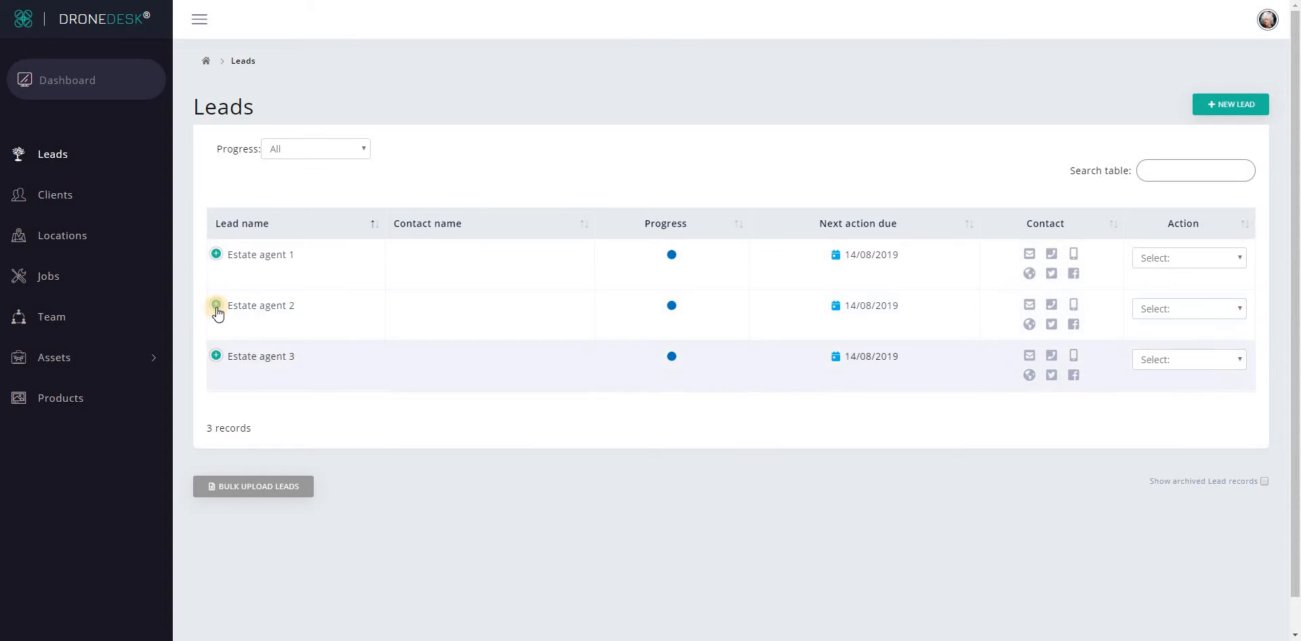
# Expand and collapse Estate agent 1's notes, then show its Action dropdown choices.
pyautogui.click(217, 255)
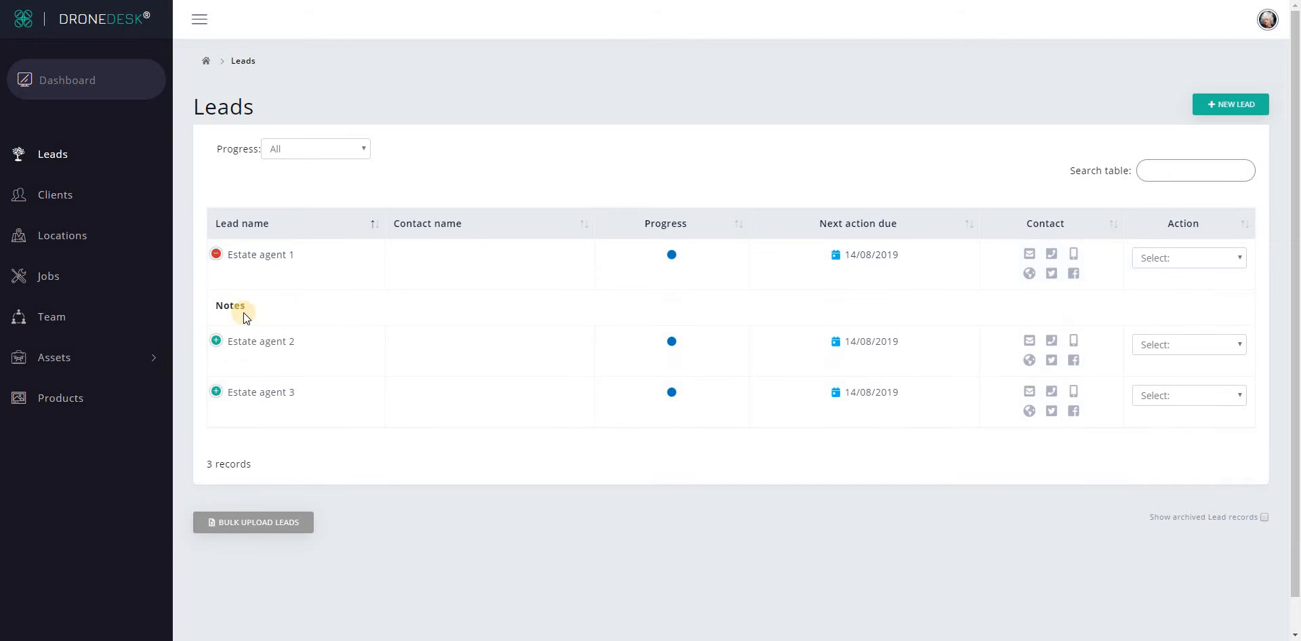
pyautogui.click(216, 255)
pyautogui.click(1174, 266)
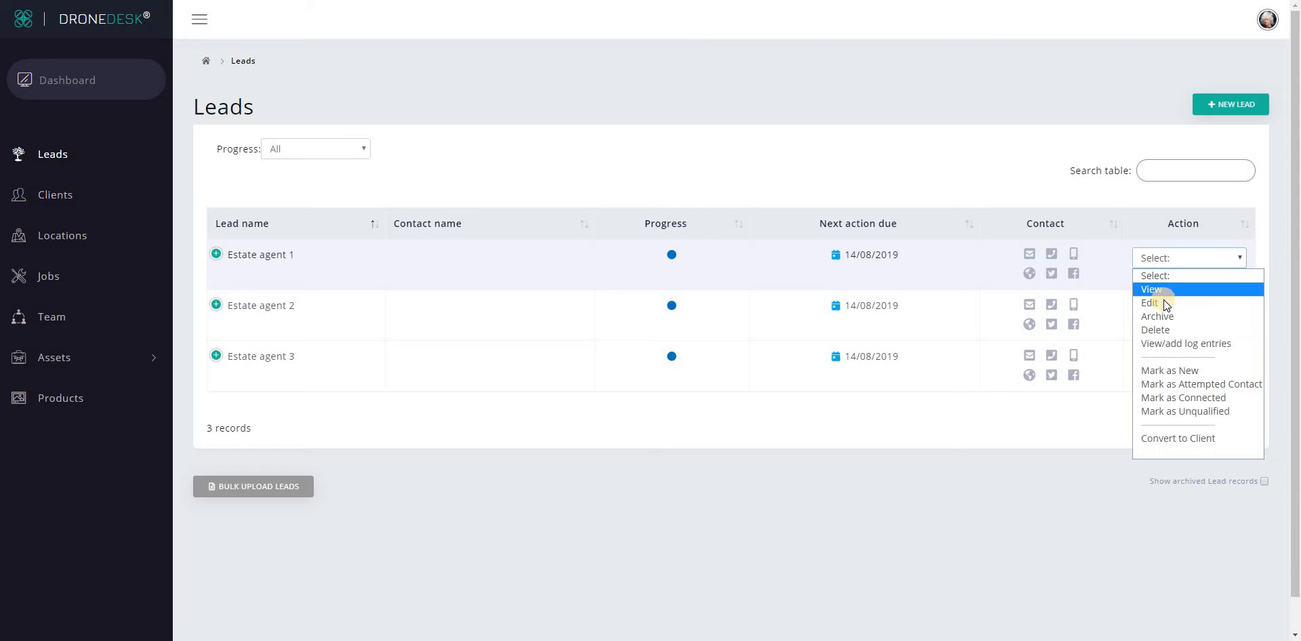
# Edit Estate agent 1 to add the note 'These are my notes' and a phone number, then save and close.
pyautogui.click(1164, 303)
pyautogui.scroll(-2, 590, 508)
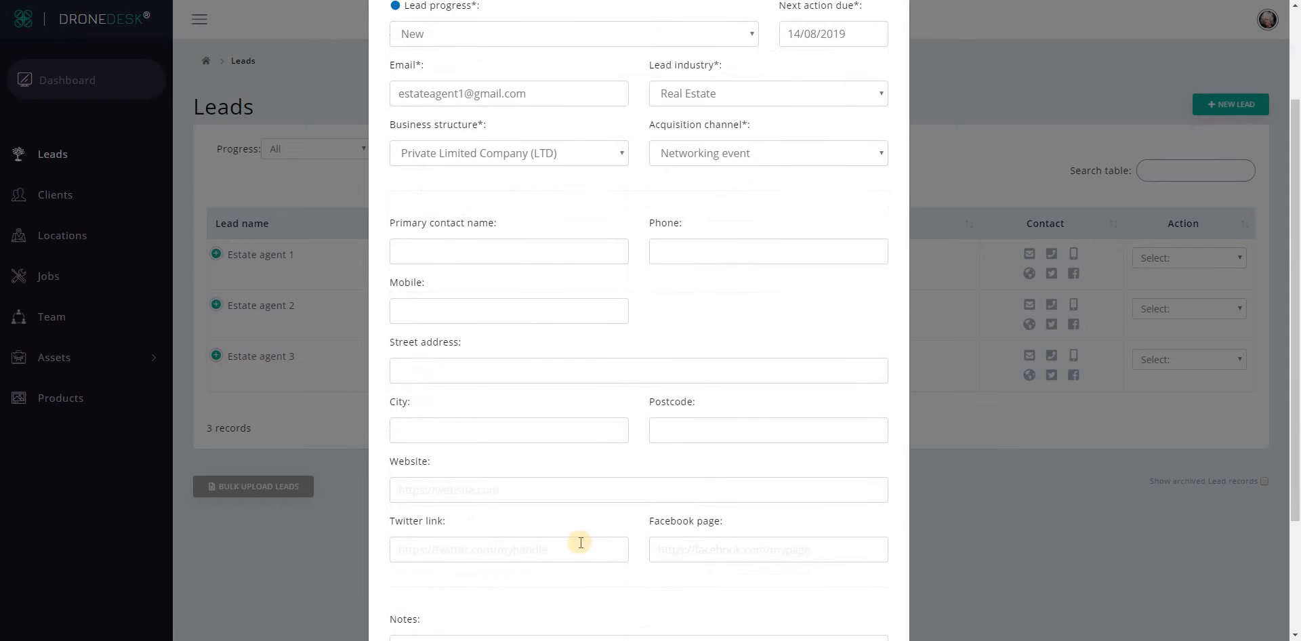
pyautogui.scroll(-1, 556, 592)
pyautogui.scroll(-1, 538, 589)
pyautogui.click(494, 476)
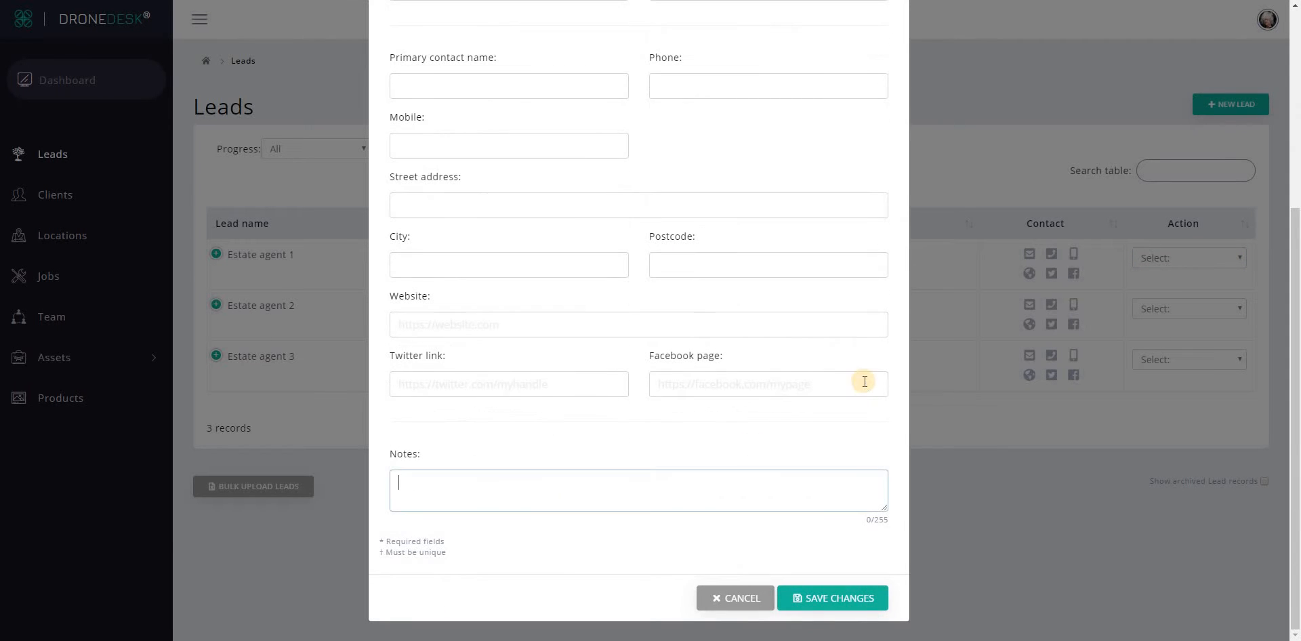
pyautogui.write('These are my notes')
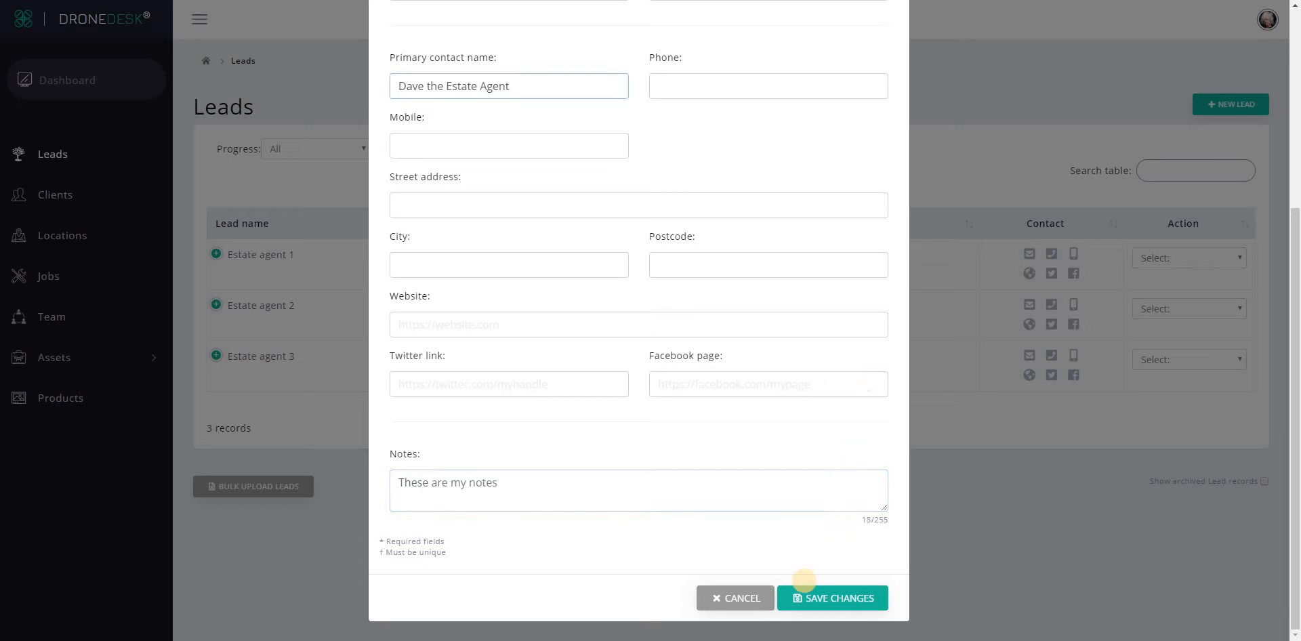
pyautogui.press('Tab')
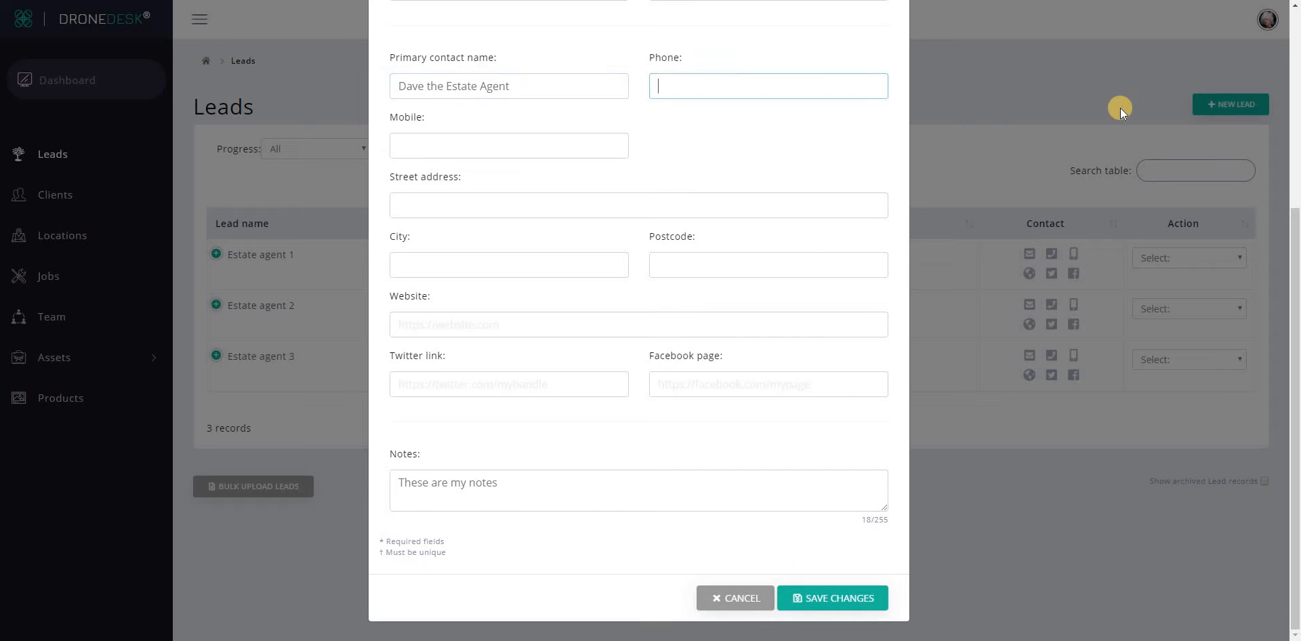
pyautogui.press('Return')
pyautogui.click(846, 598)
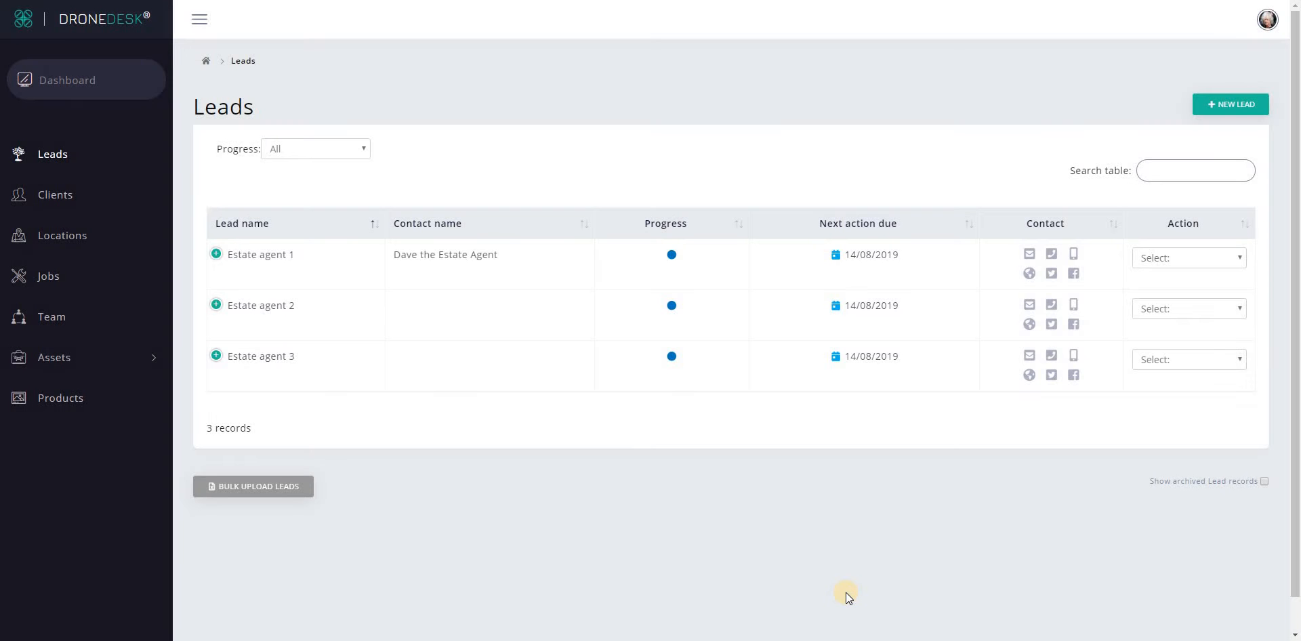
pyautogui.click(215, 253)
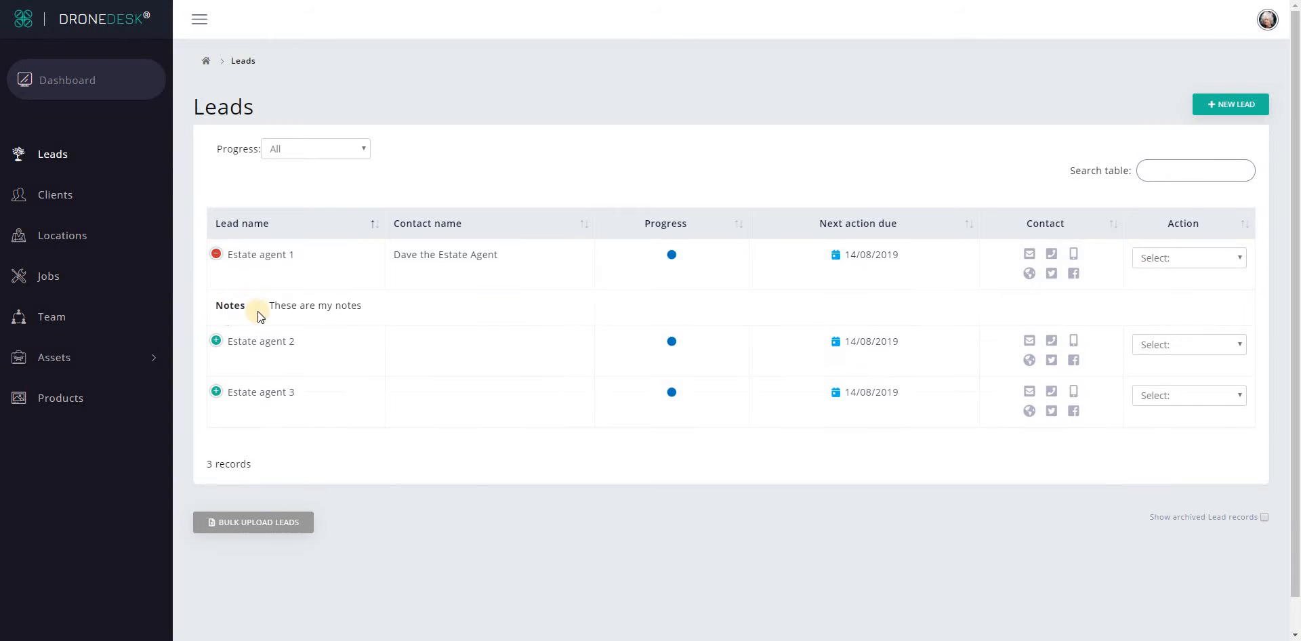
pyautogui.click(215, 253)
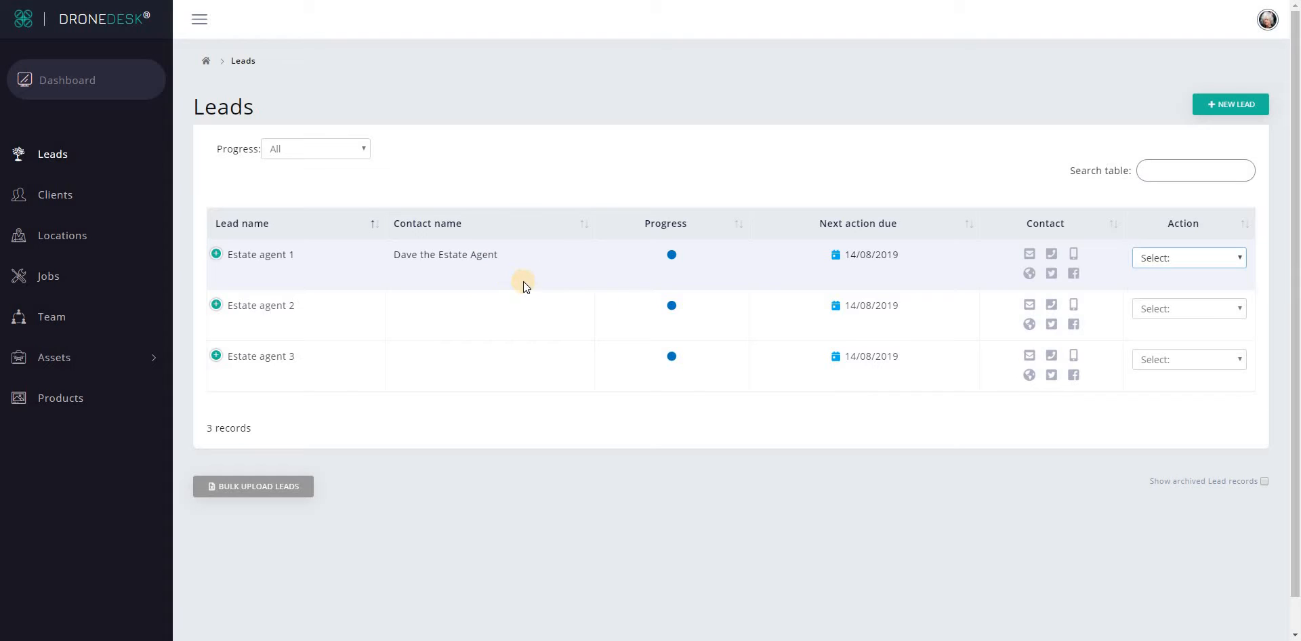
# Archive Estate agent 1 and tick 'Show archived Lead records' to keep it visible.
pyautogui.moveTo(672, 254)
pyautogui.click(1202, 257)
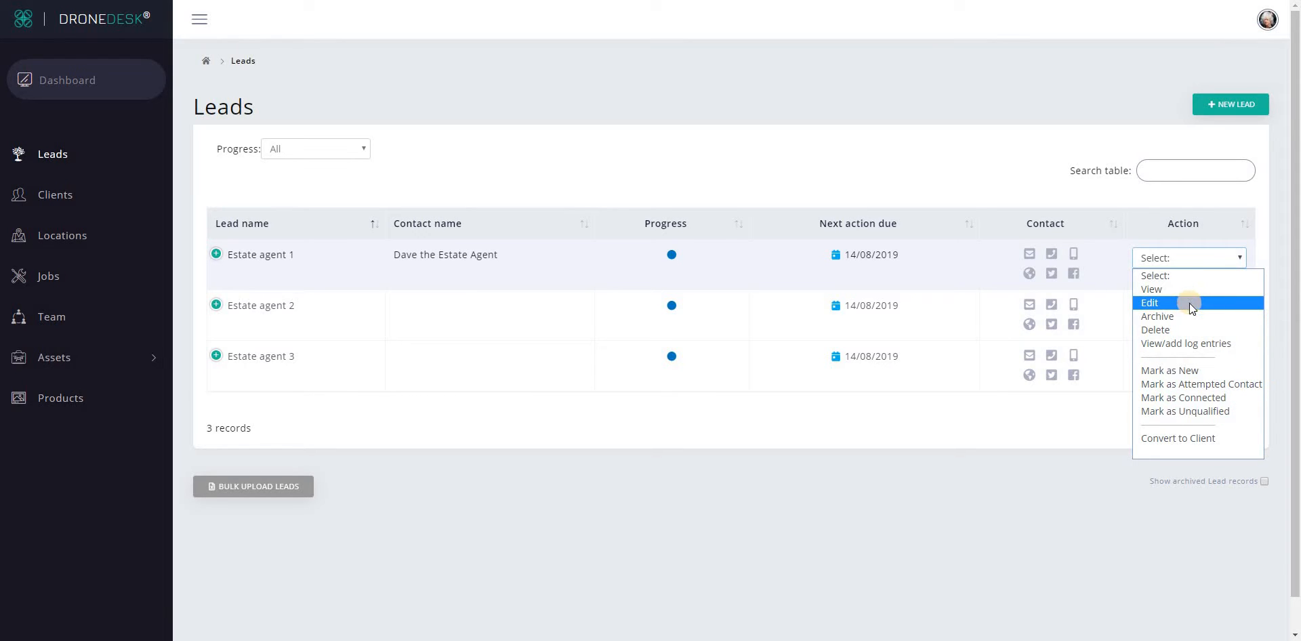
pyautogui.click(1166, 316)
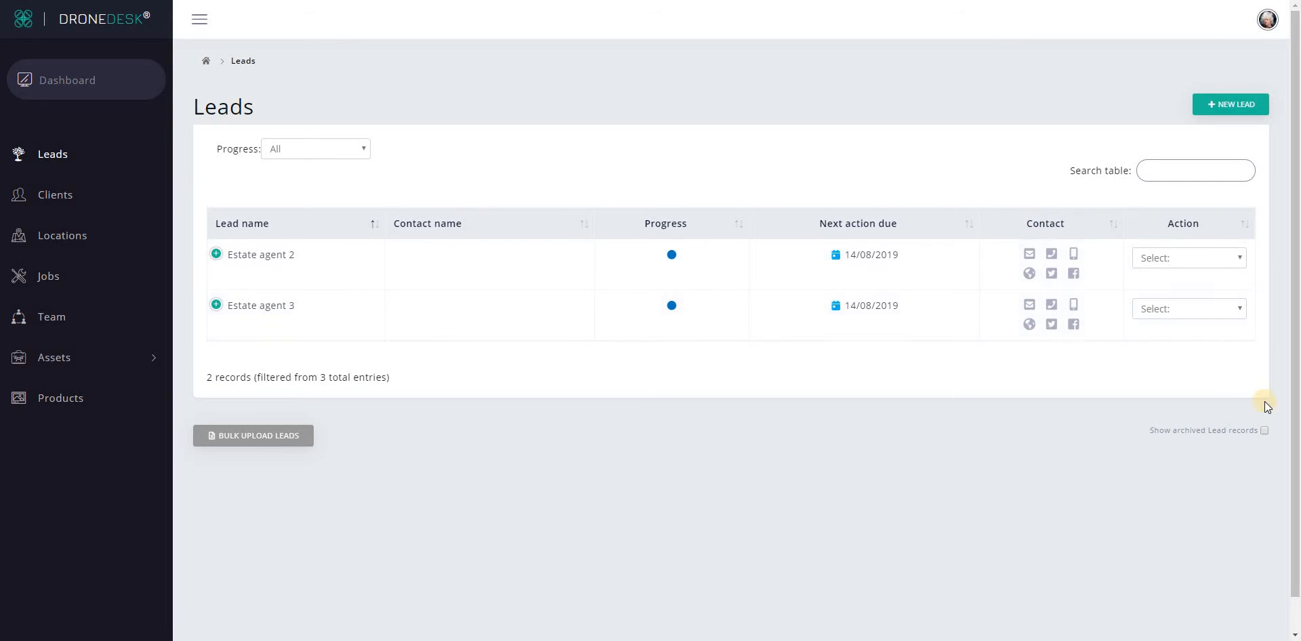
pyautogui.click(1264, 430)
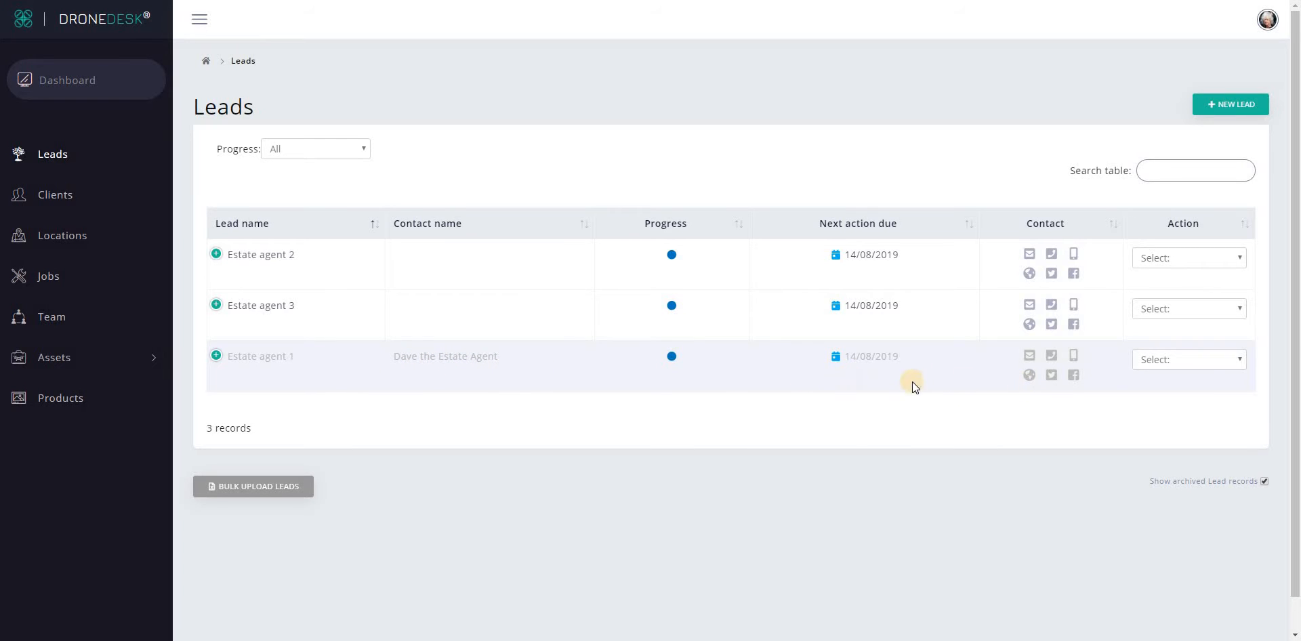
# Choose Unarchive for the greyed Estate agent 1 row to make it active again.
pyautogui.click(1217, 364)
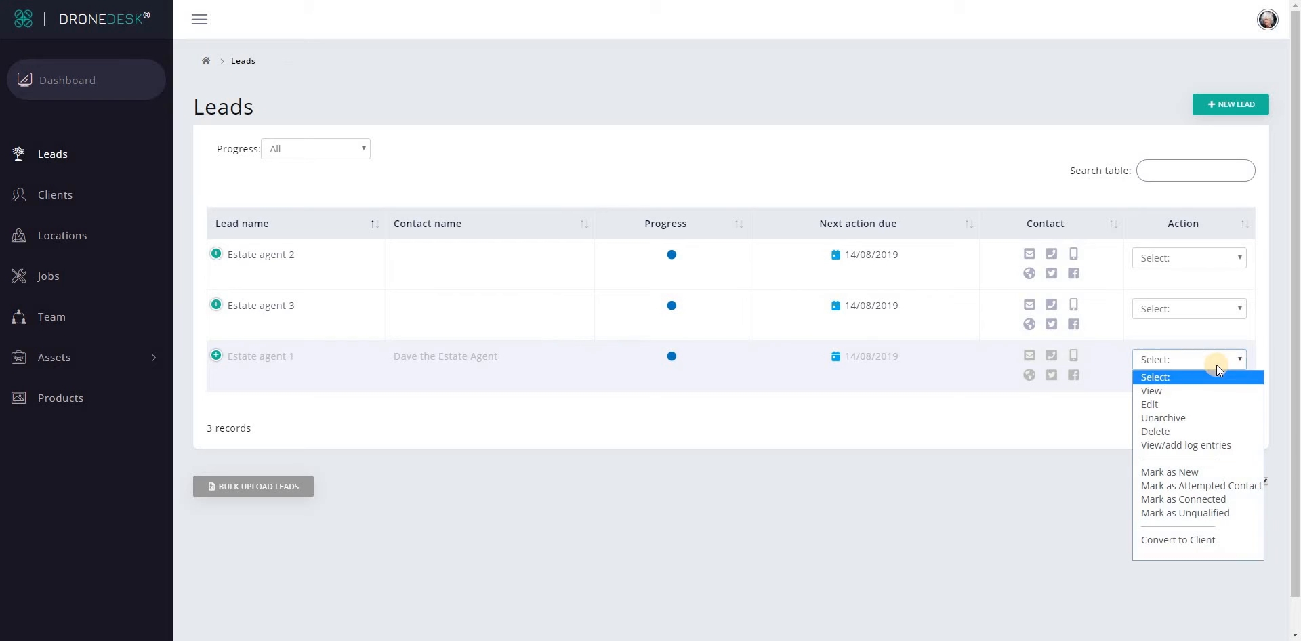
pyautogui.click(1201, 417)
pyautogui.click(1199, 258)
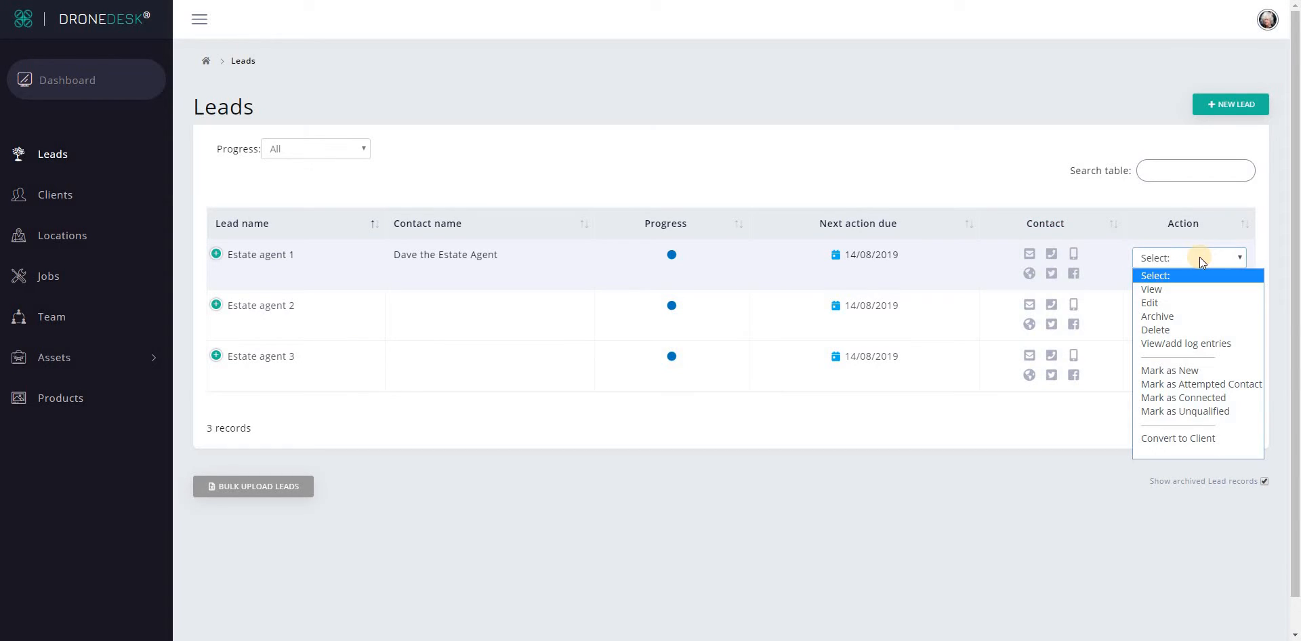
pyautogui.click(1150, 331)
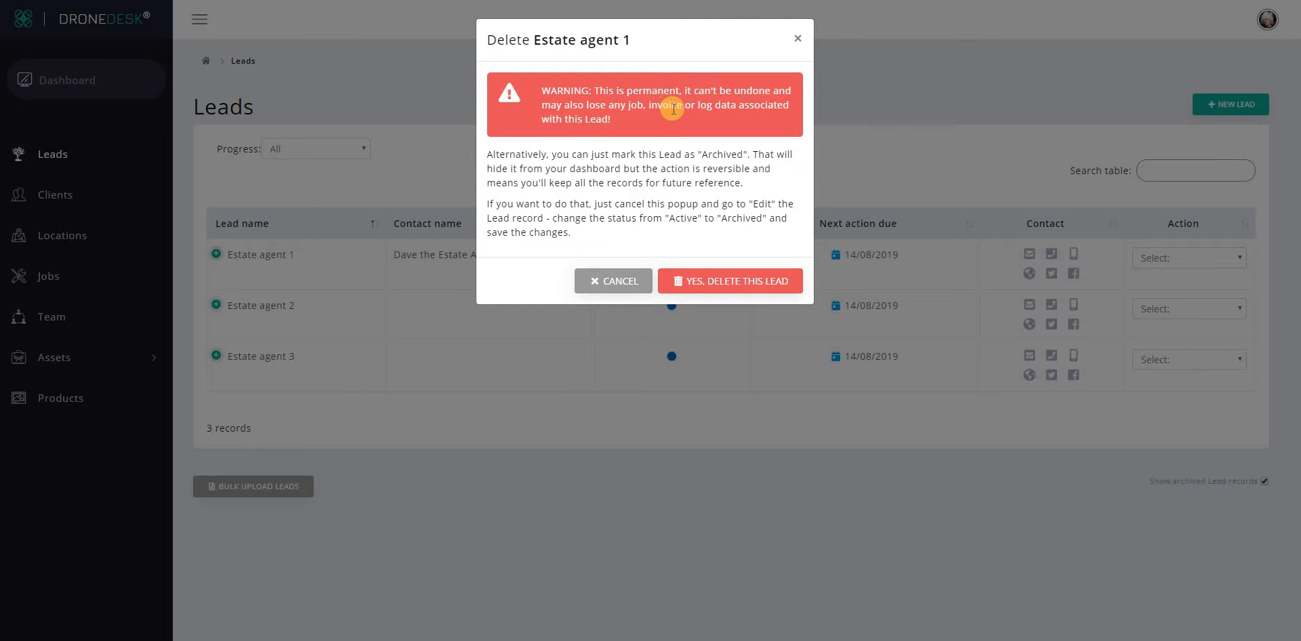
pyautogui.moveTo(698, 155); pyautogui.dragTo(749, 155)
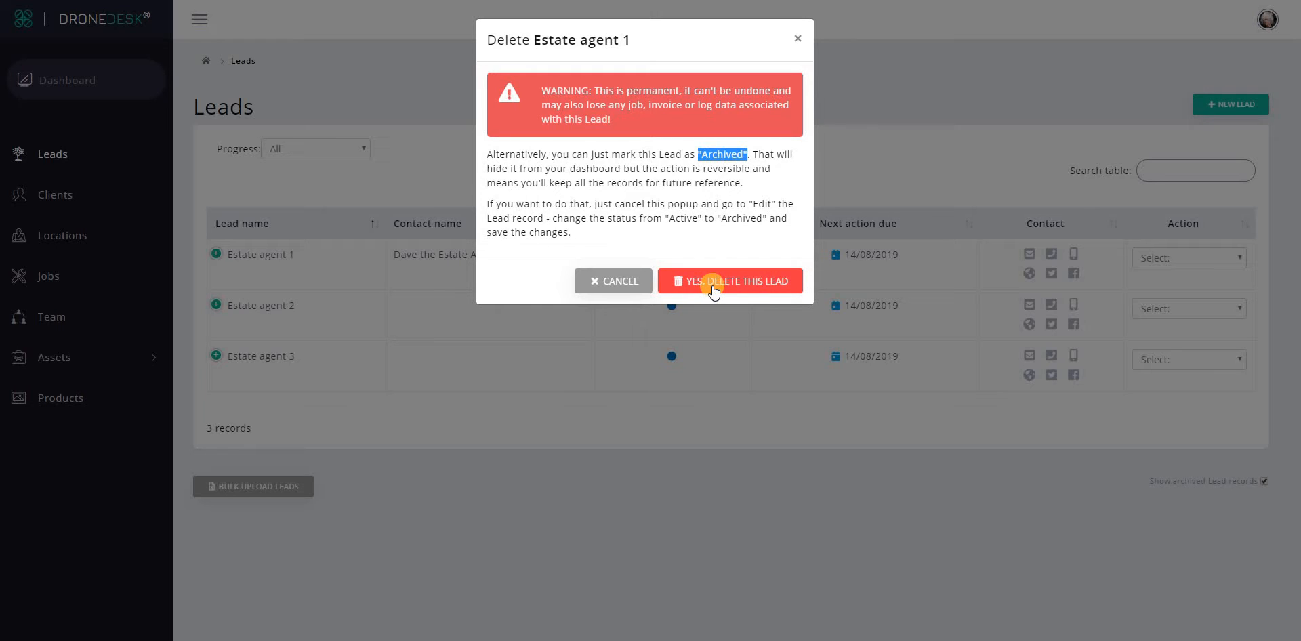
pyautogui.click(594, 290)
pyautogui.click(1189, 258)
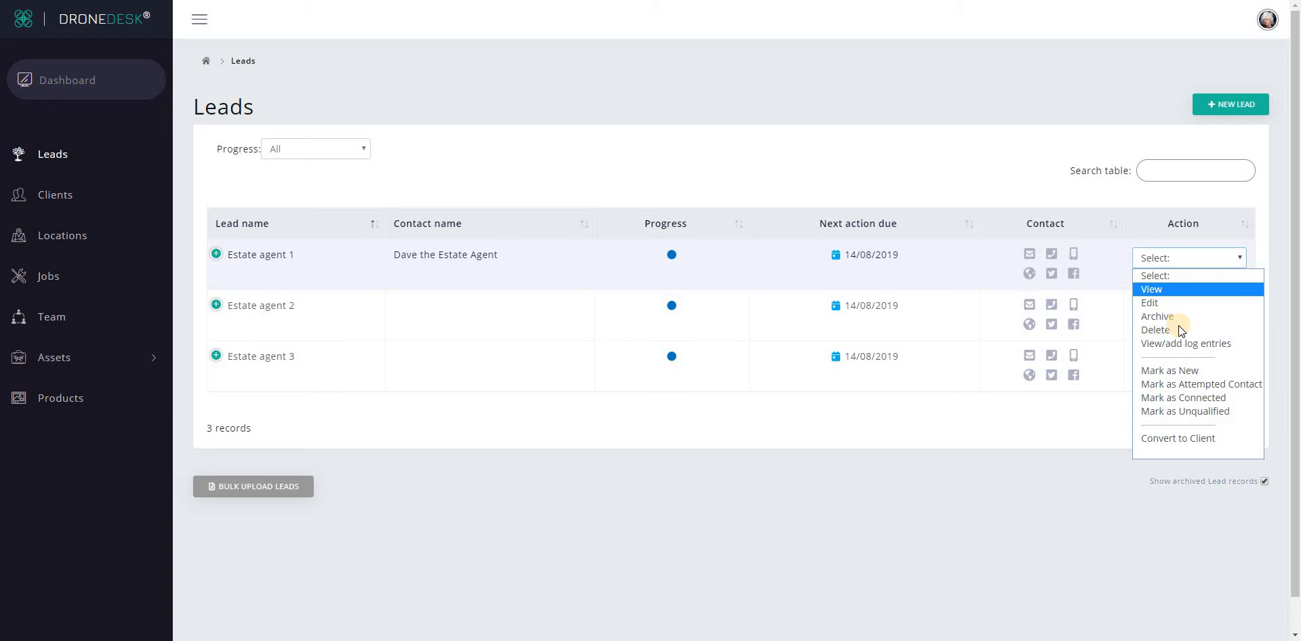
# Add log entries 'Called, no answer' and 'Tried again, no answer' to Estate agent 1.
pyautogui.click(1239, 343)
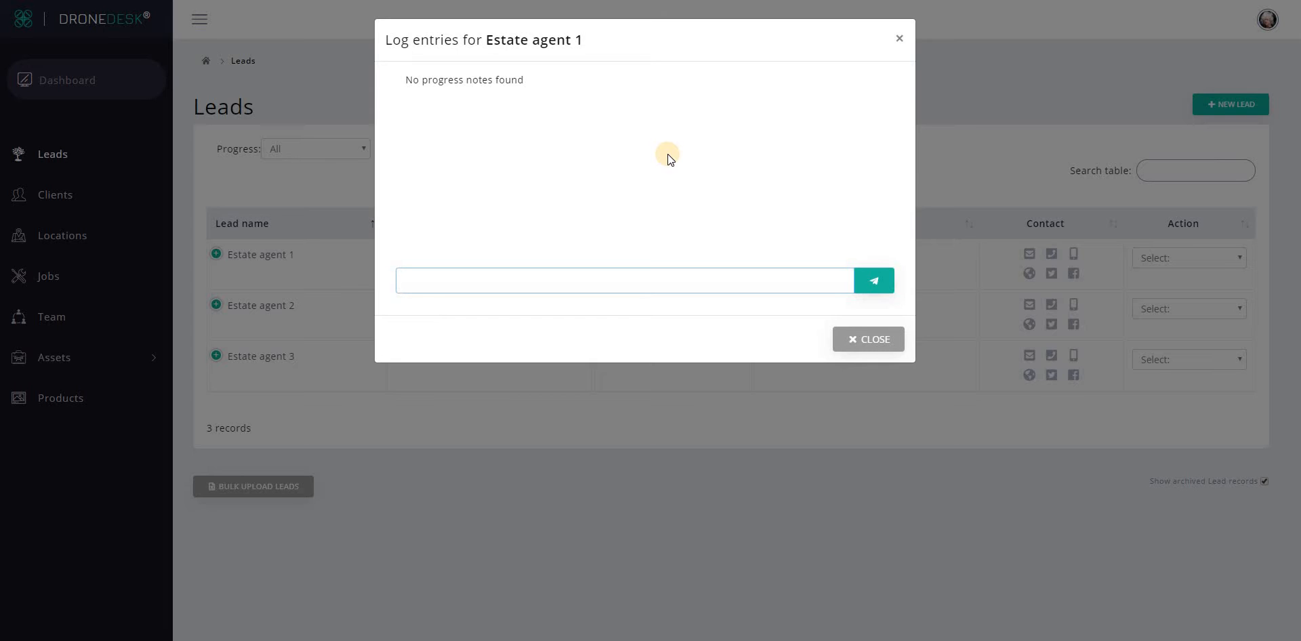
pyautogui.write('Called, no answer')
pyautogui.press('Return')
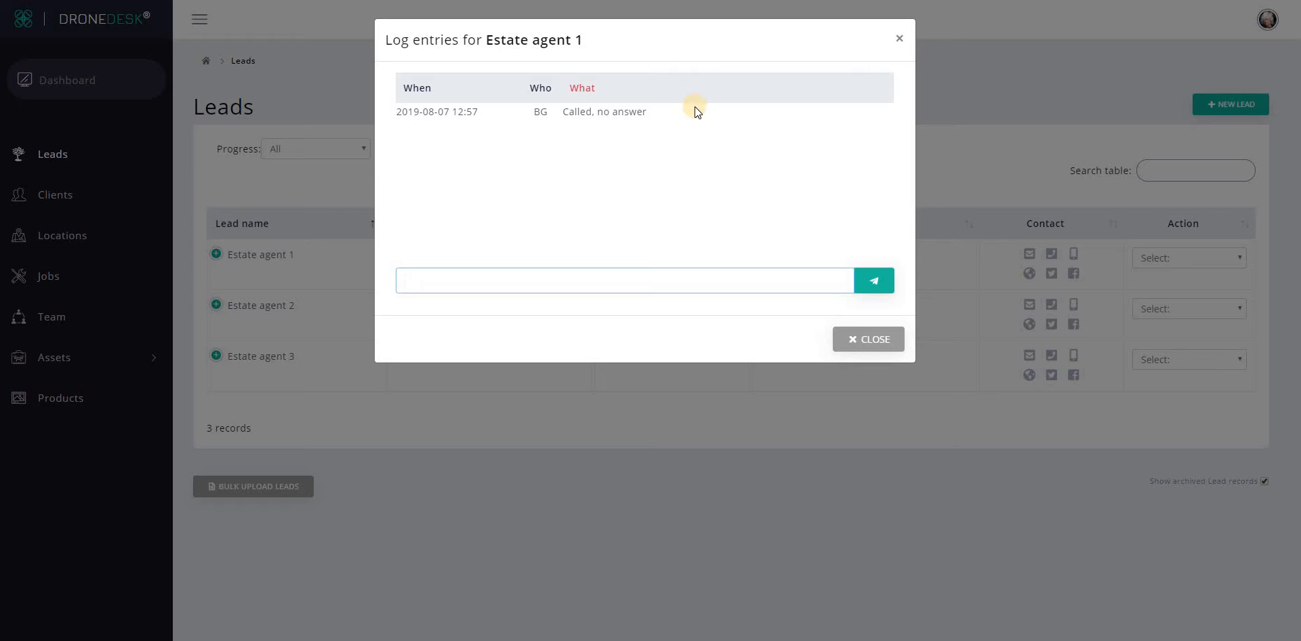
pyautogui.write('Tried again, no answer')
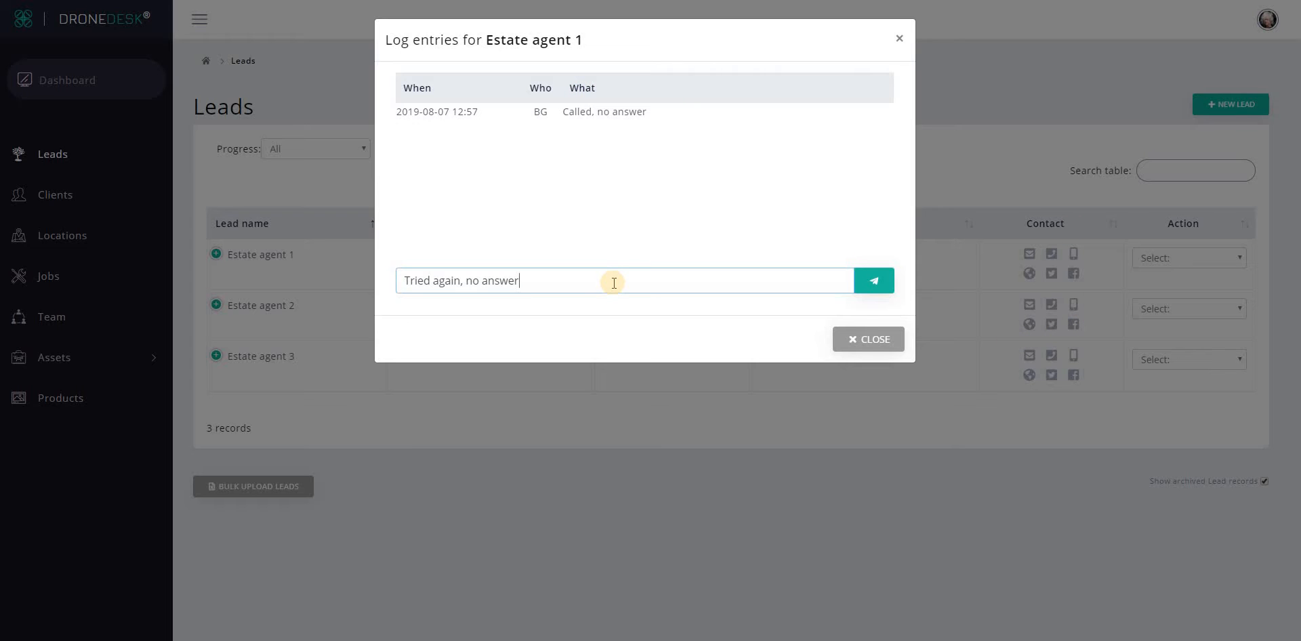
pyautogui.press('Return')
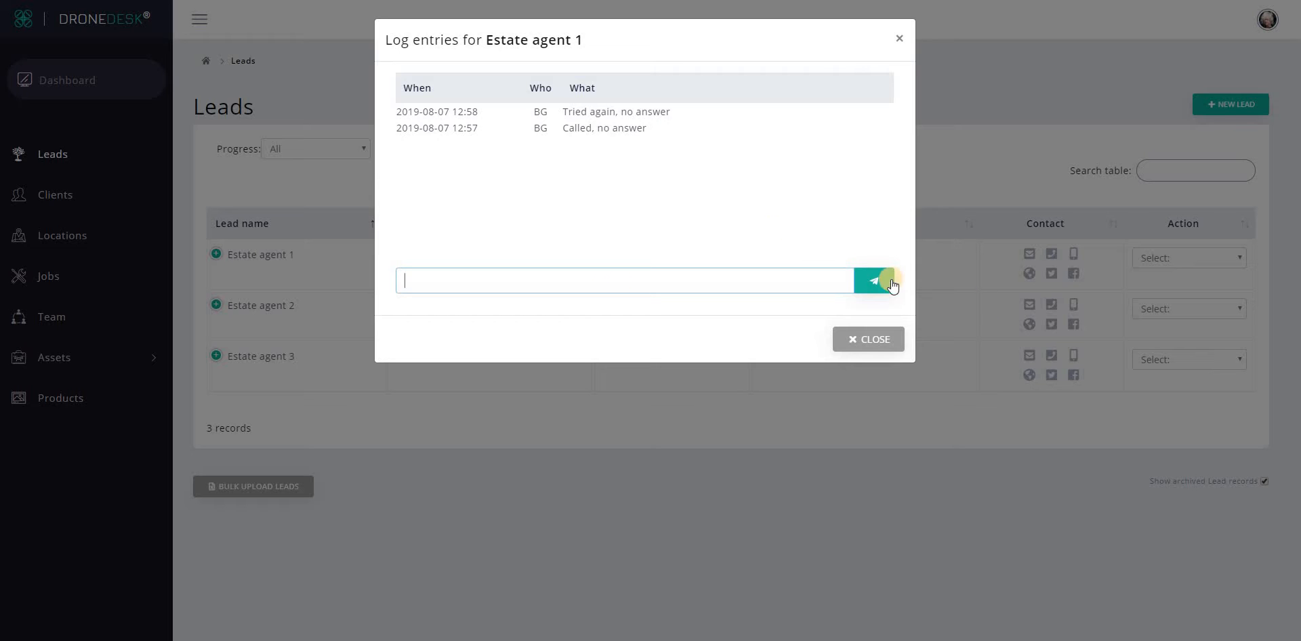
pyautogui.click(870, 339)
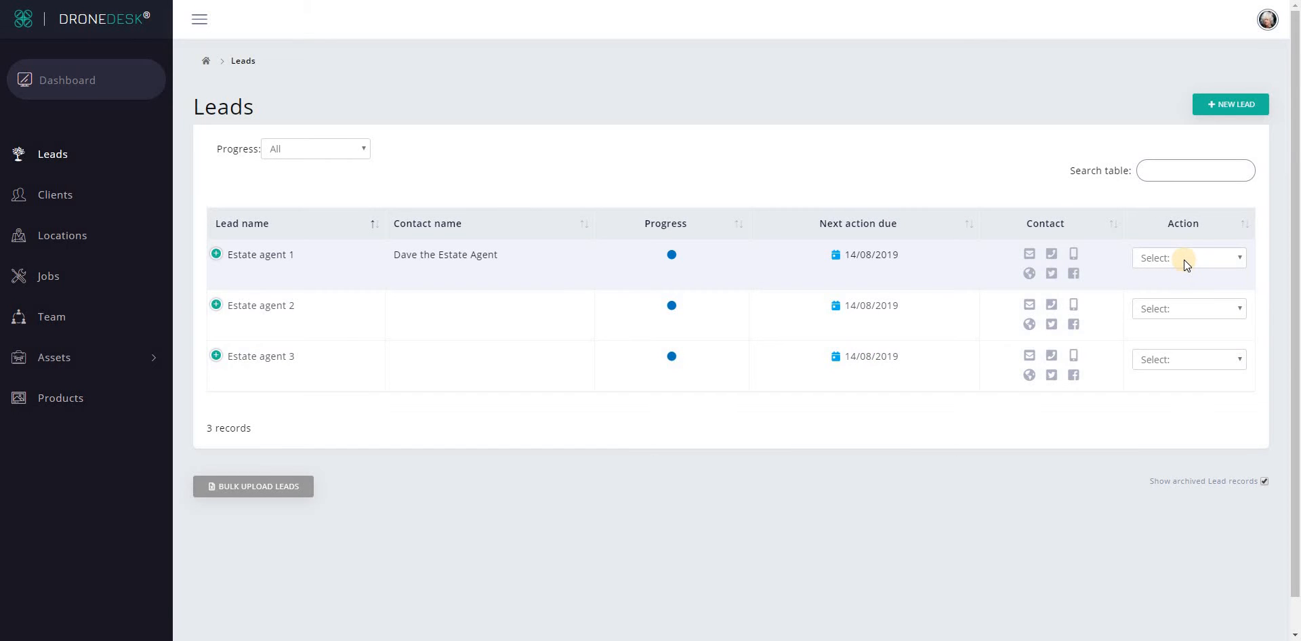
# Open the Action 'Select:' dropdown on the Estate agent 1 row.
pyautogui.click(1185, 259)
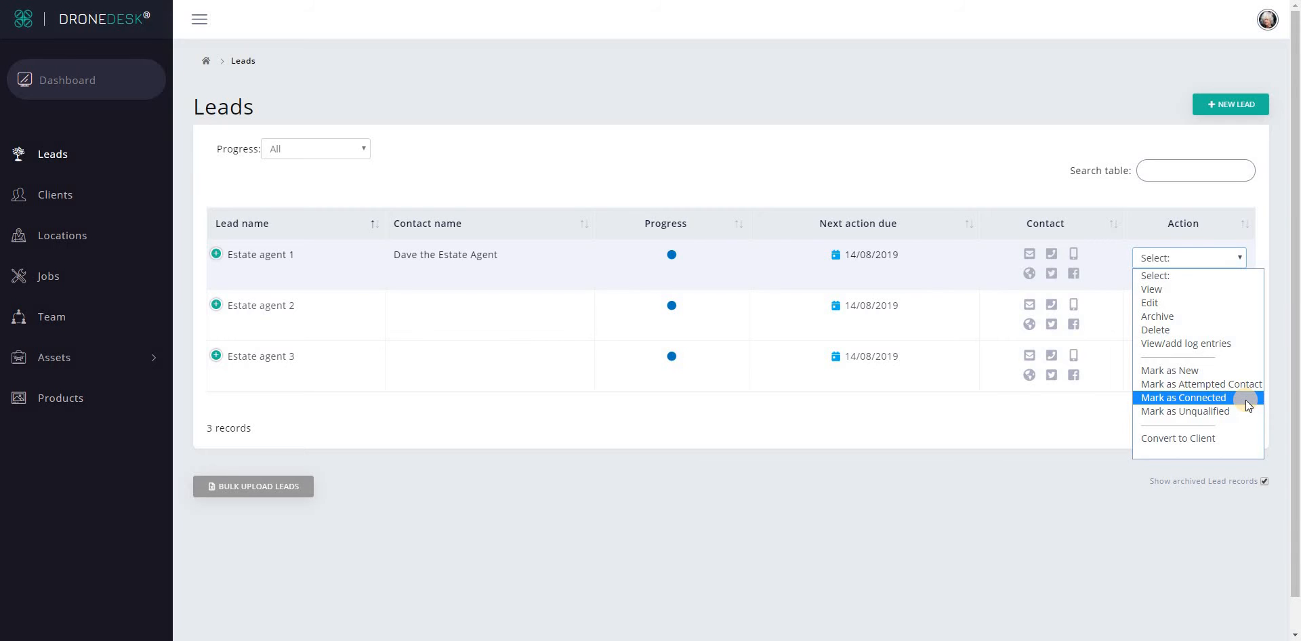
# Convert Estate agent 1 to a client, archiving its lead, and dismiss the confirmation.
pyautogui.click(1216, 442)
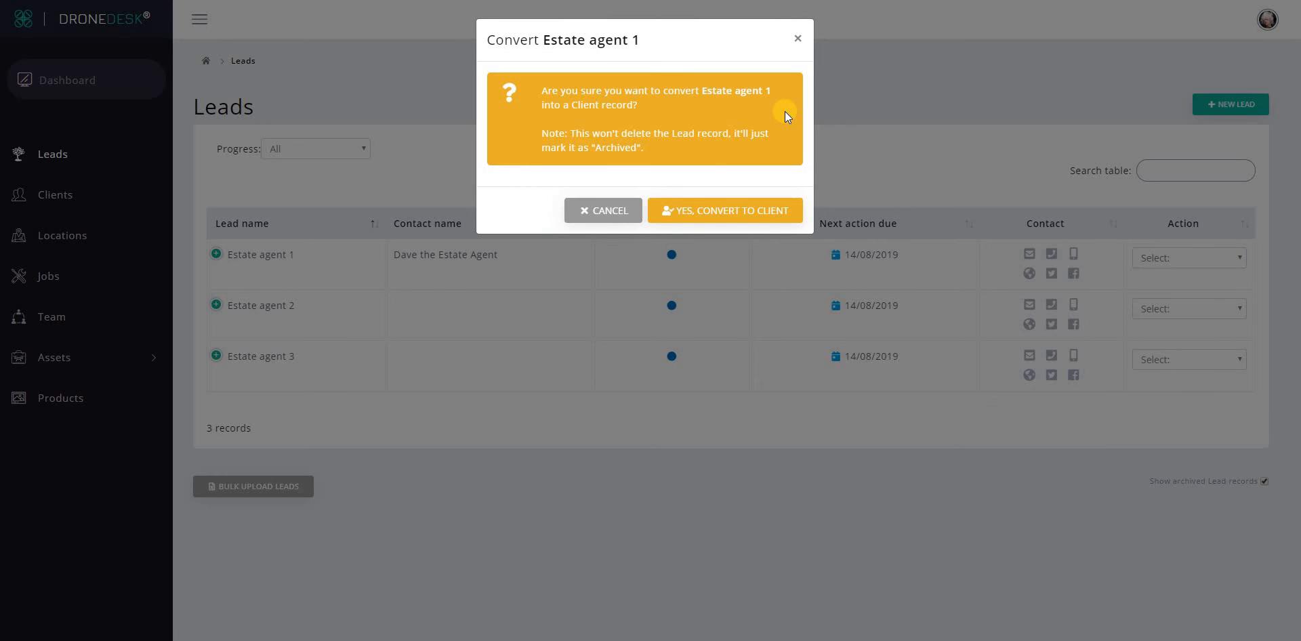
pyautogui.tripleClick(772, 144)
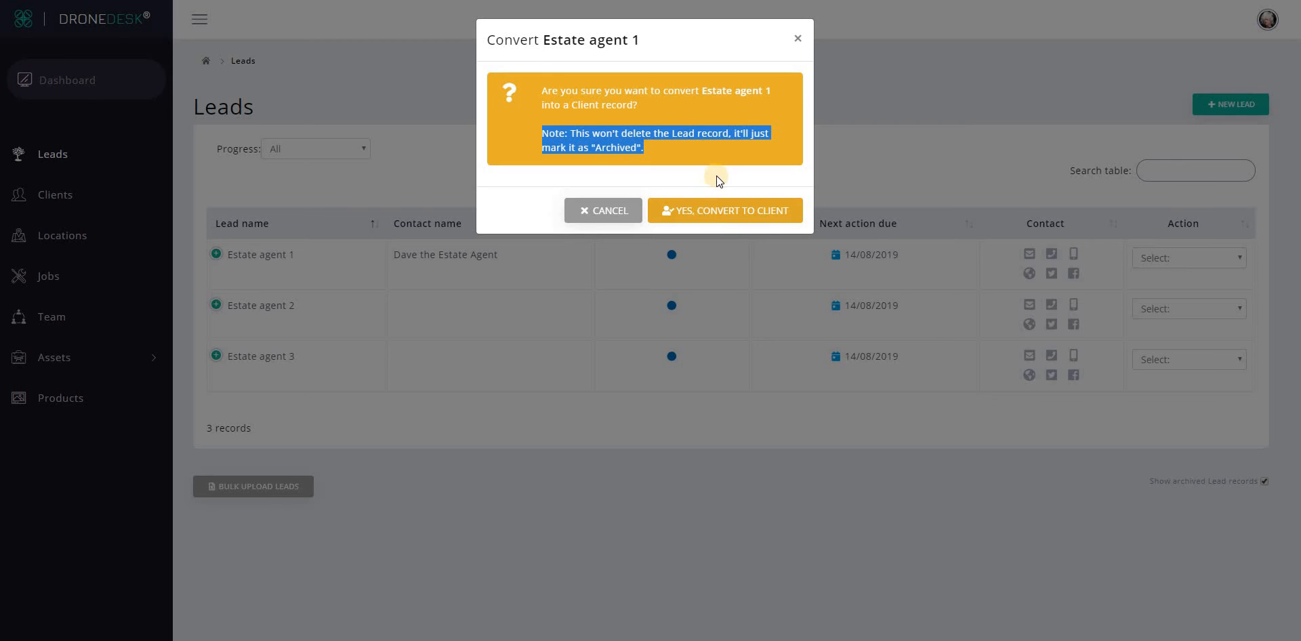
pyautogui.click(706, 216)
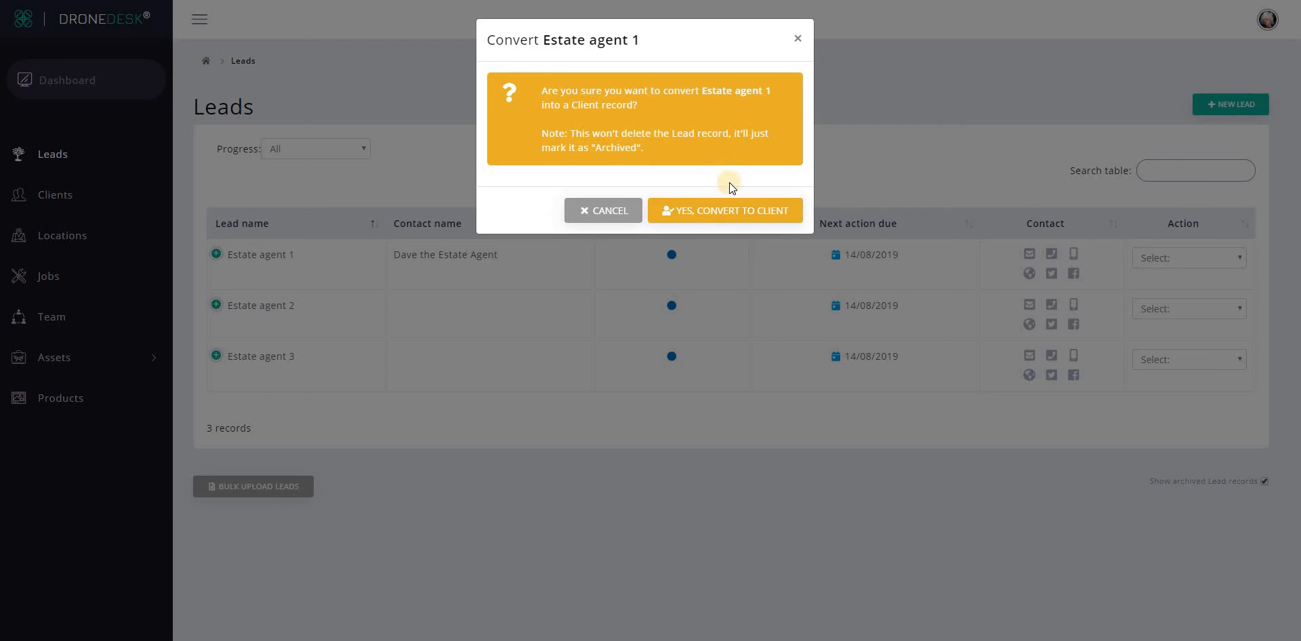
pyautogui.click(703, 211)
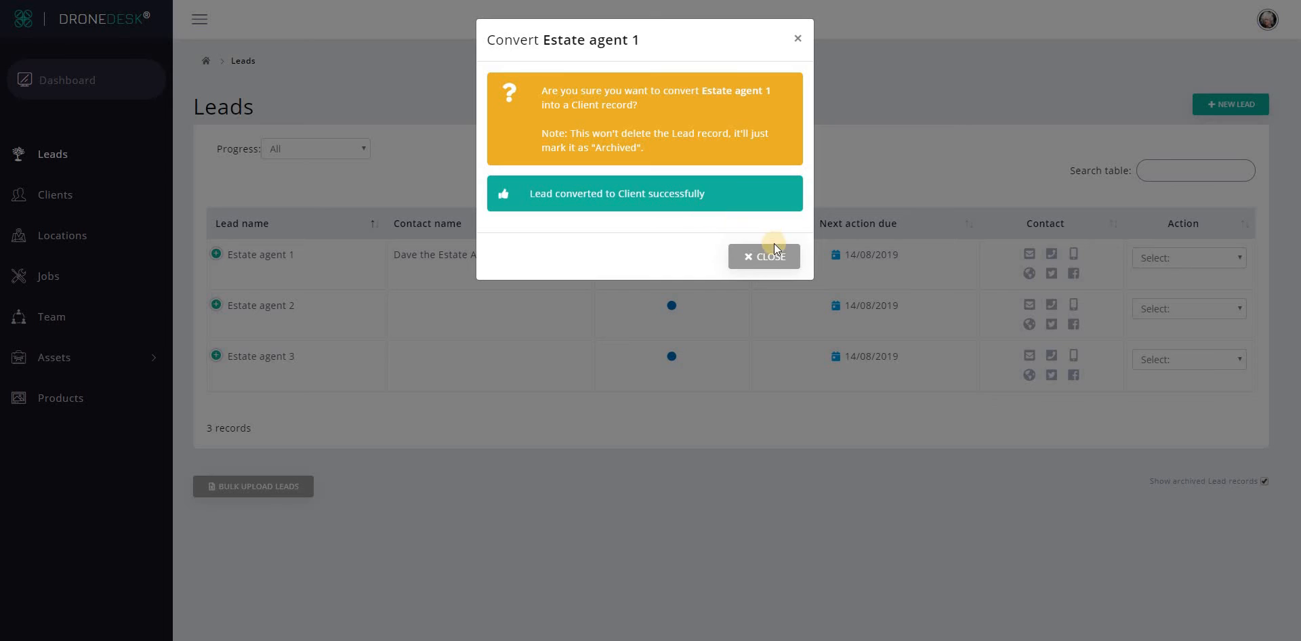
pyautogui.click(762, 258)
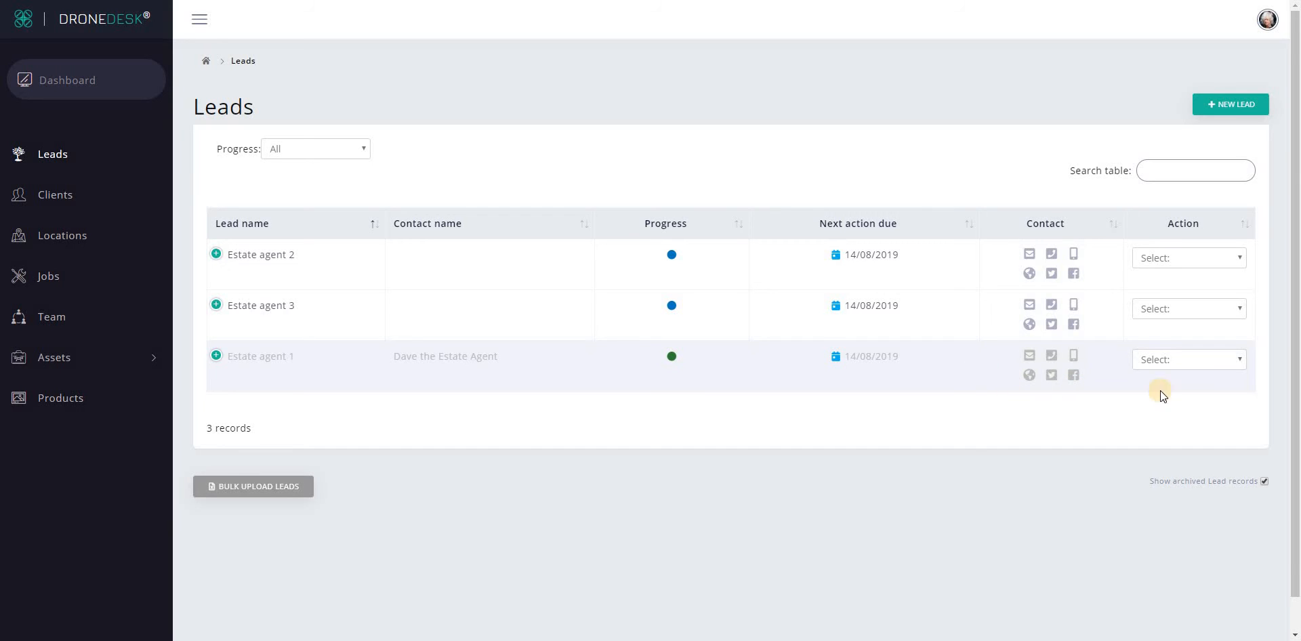
# Hide archived leads and set Estate agent 2's progress to Attempted Contact.
pyautogui.click(1264, 481)
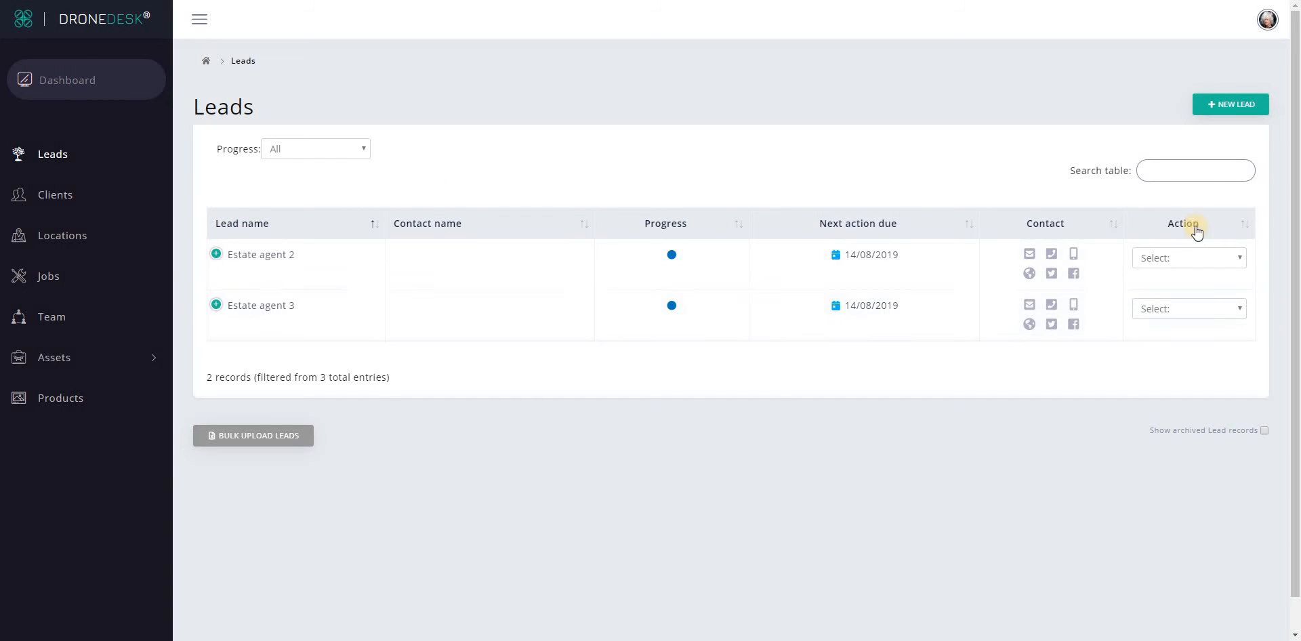
pyautogui.click(1175, 258)
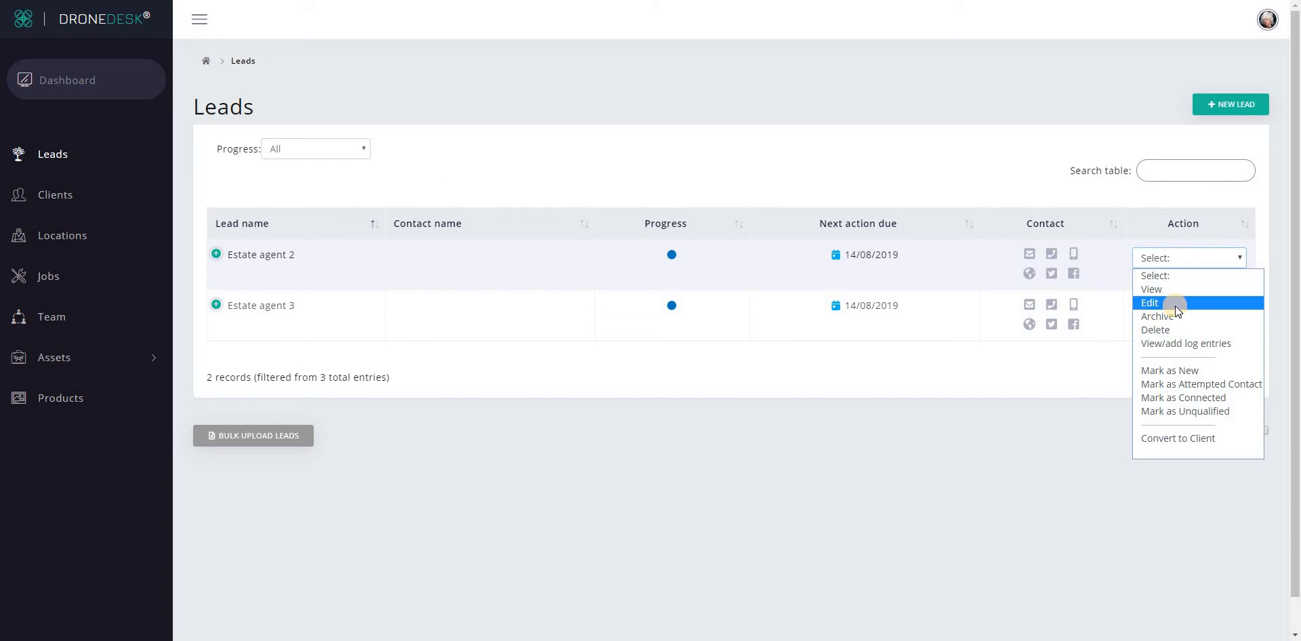
pyautogui.click(1181, 384)
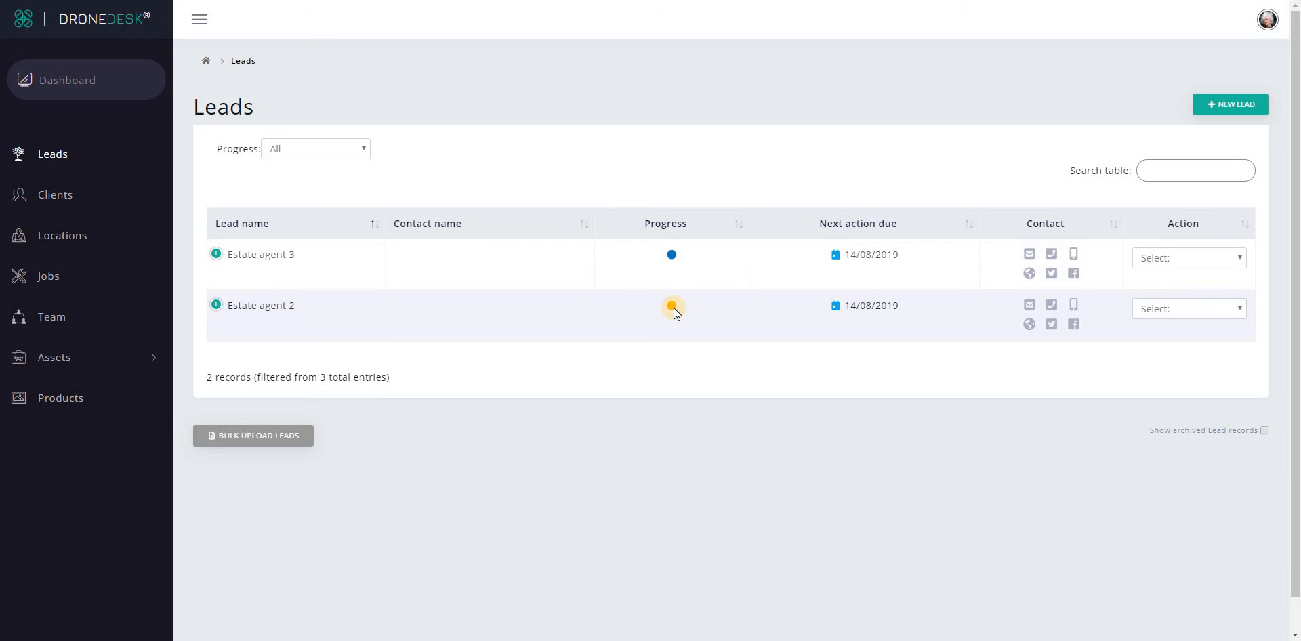
# Edit Estate agent 2 to set its next action due date to 21/08/2019 and save changes.
pyautogui.click(1195, 305)
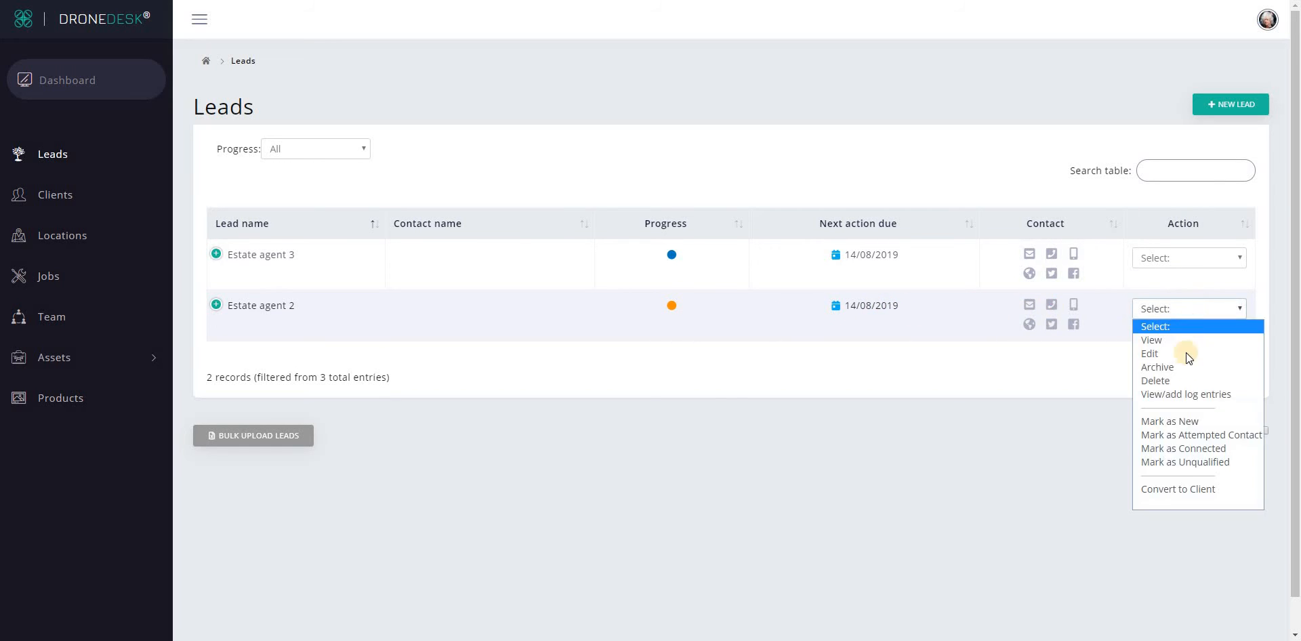
pyautogui.click(1187, 354)
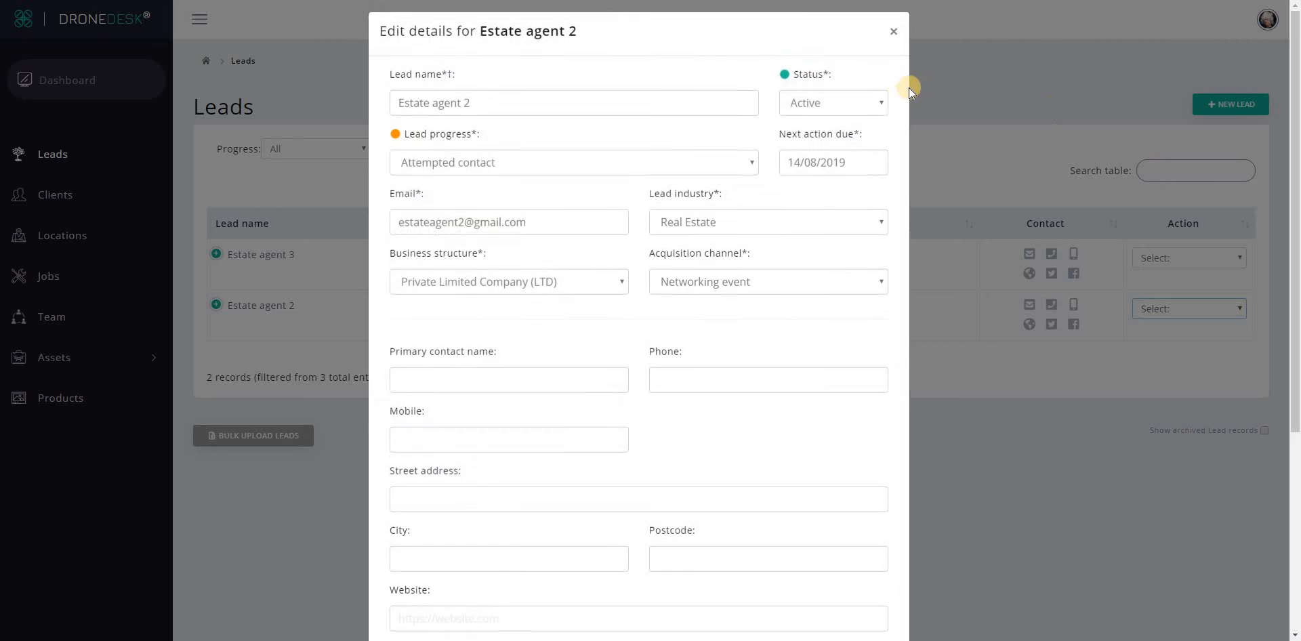
pyautogui.click(858, 166)
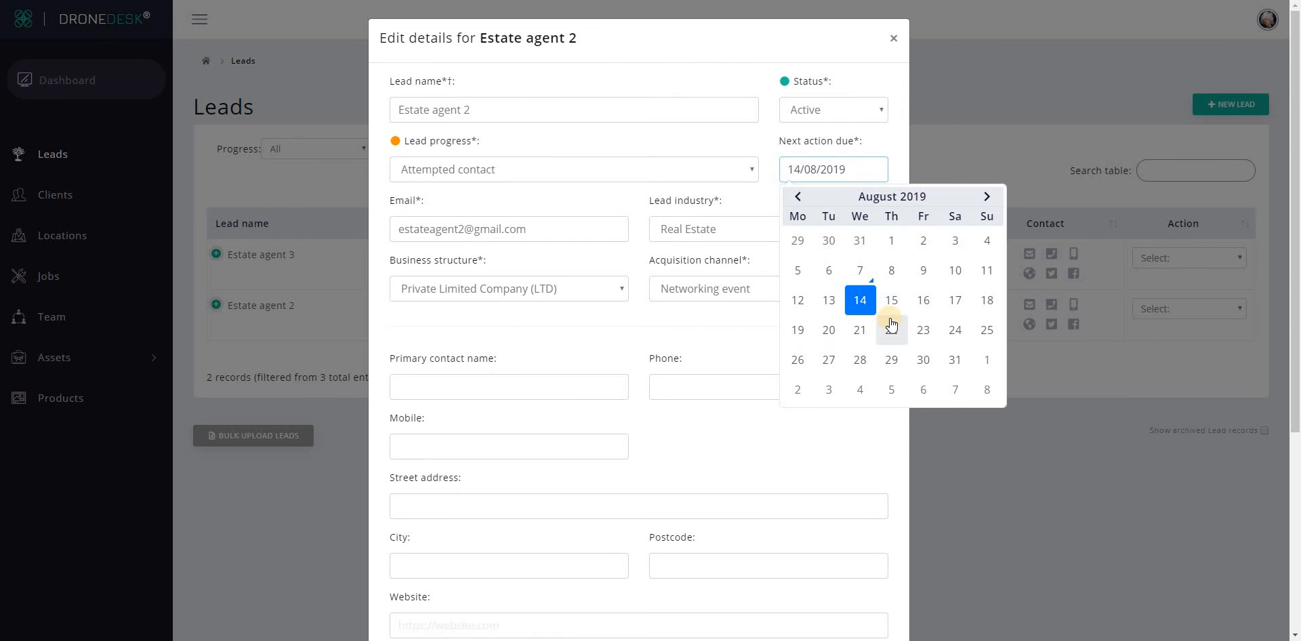
pyautogui.click(857, 328)
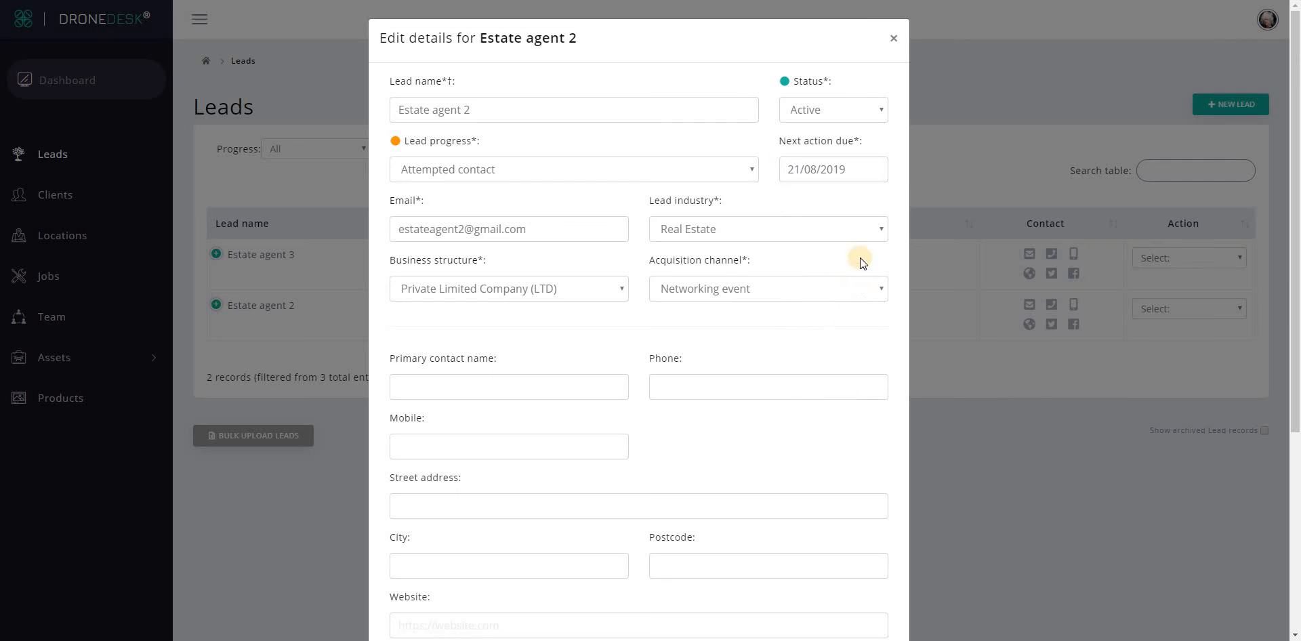
pyautogui.scroll(-5, 817, 440)
pyautogui.click(835, 599)
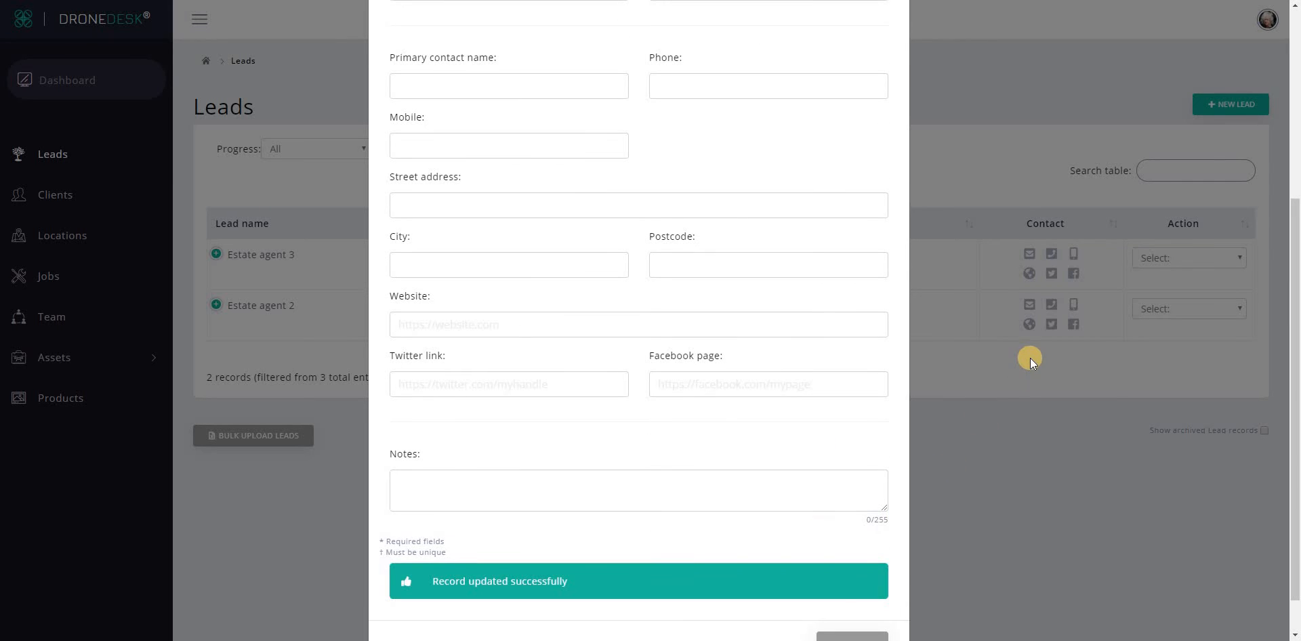
pyautogui.click(958, 535)
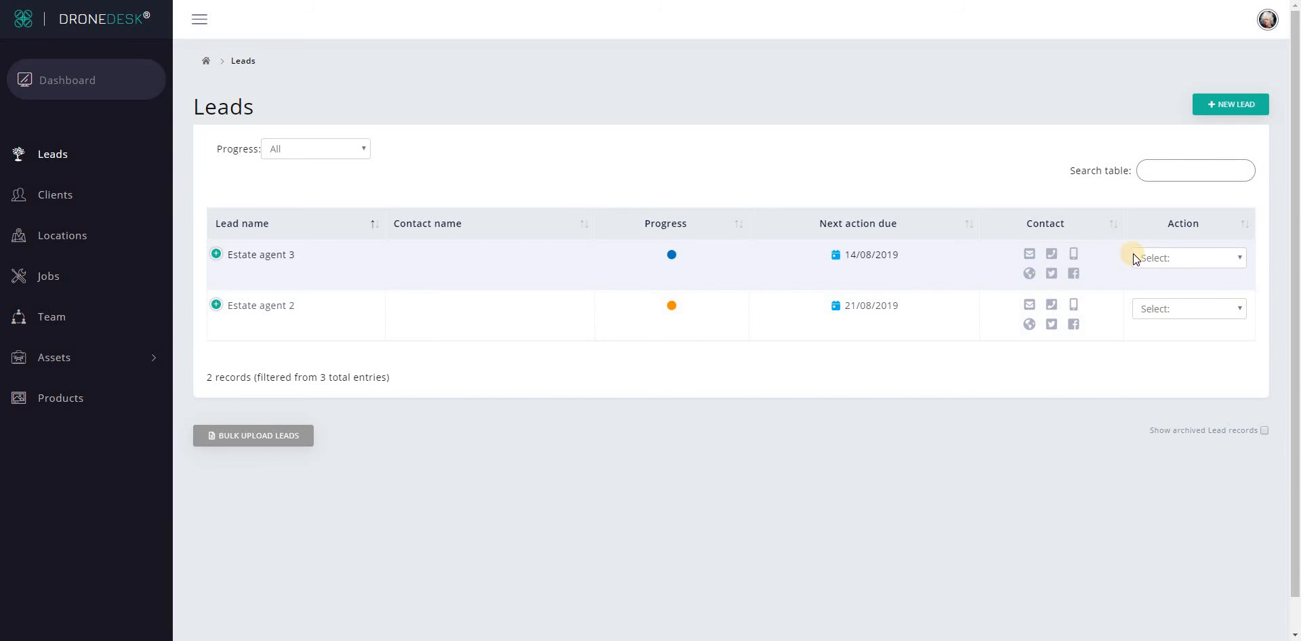
# Choose Mark as Connected for Estate agent 3 from its Action dropdown.
pyautogui.click(1135, 258)
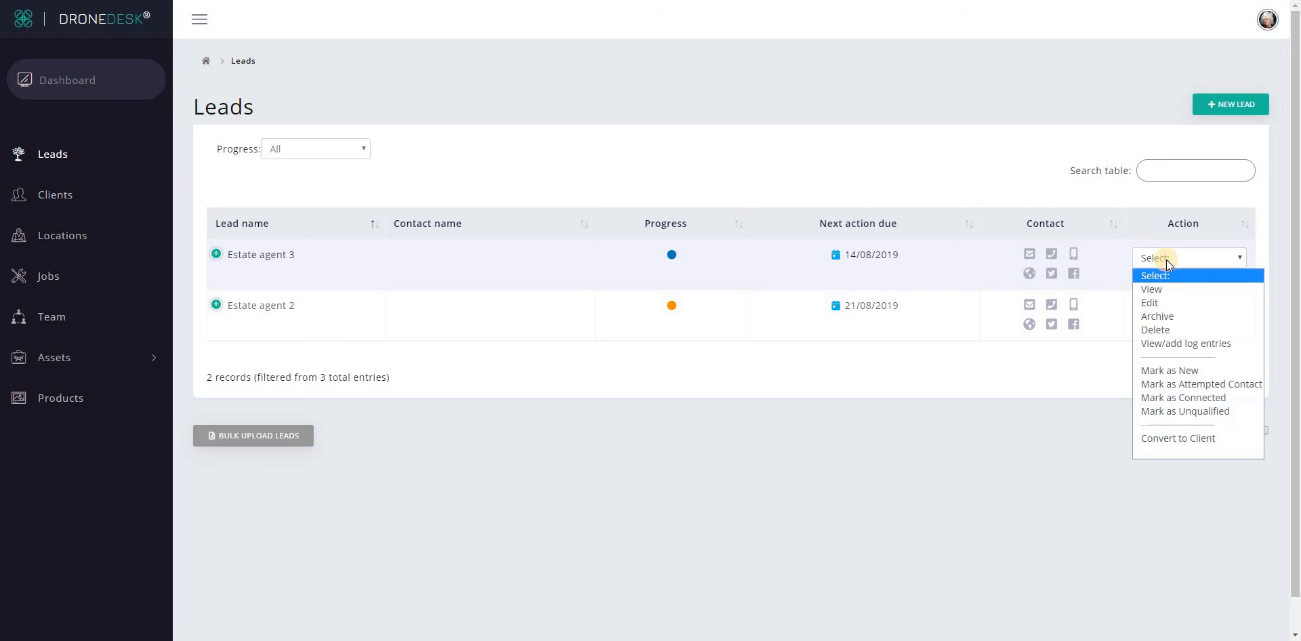
pyautogui.click(1191, 401)
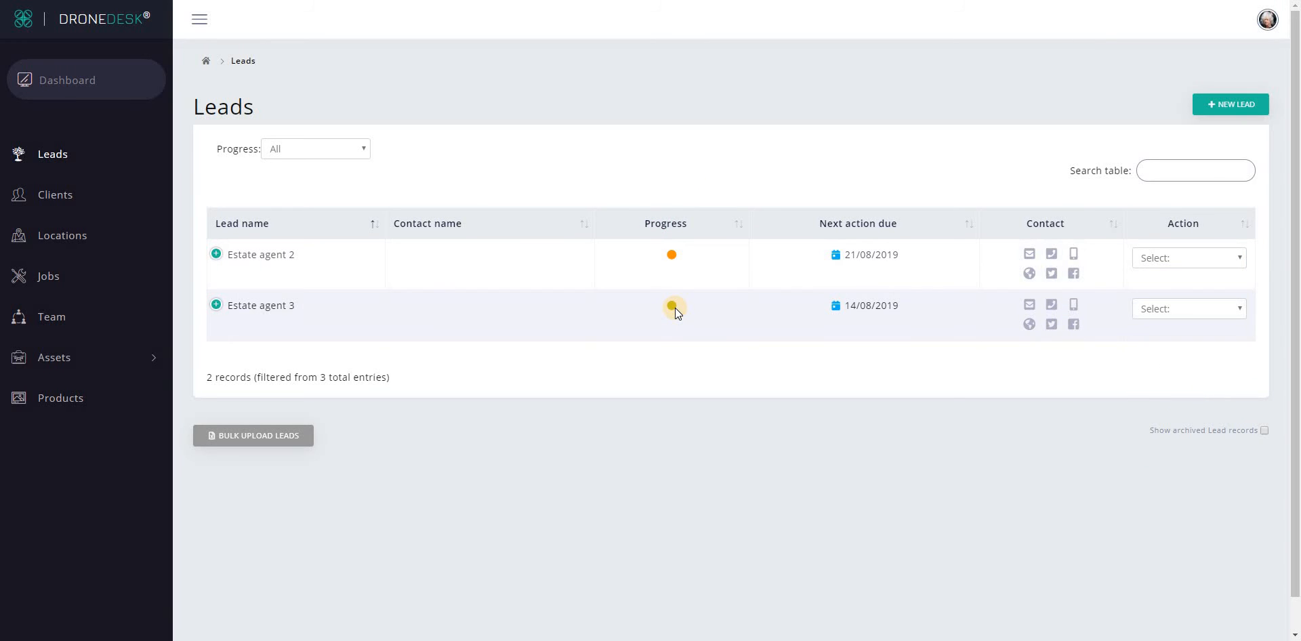
pyautogui.moveTo(673, 309)
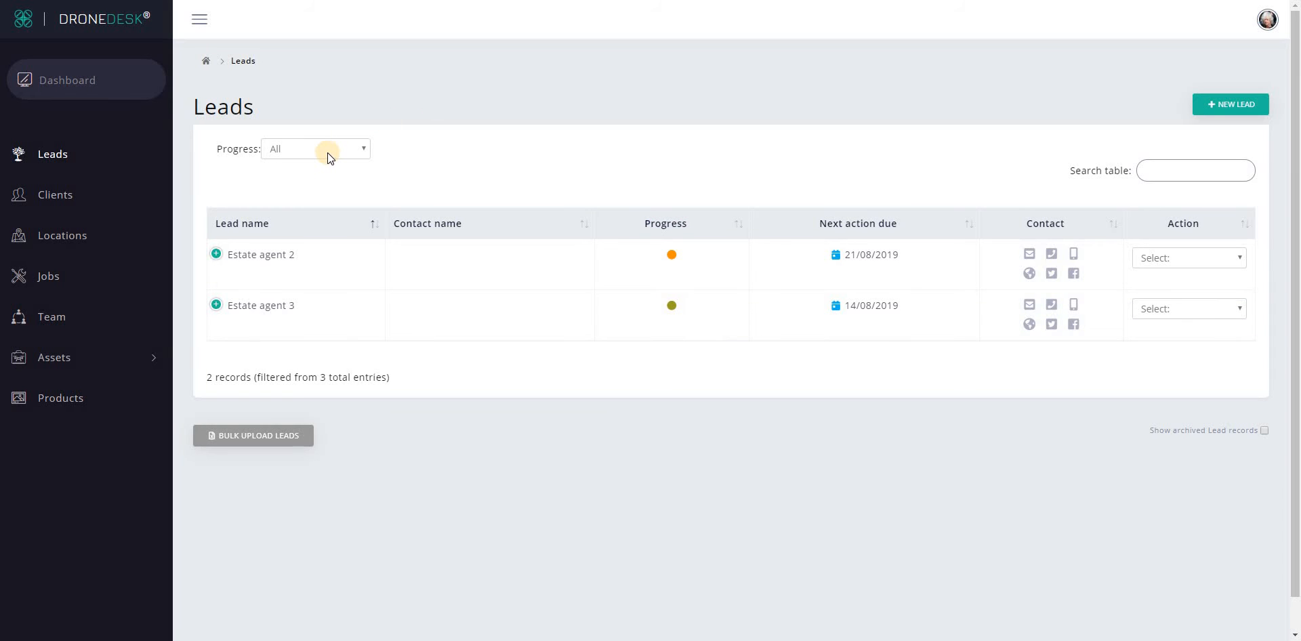
# Show archived lead records and unarchive Estate agent 1.
pyautogui.click(1242, 432)
pyautogui.click(1215, 359)
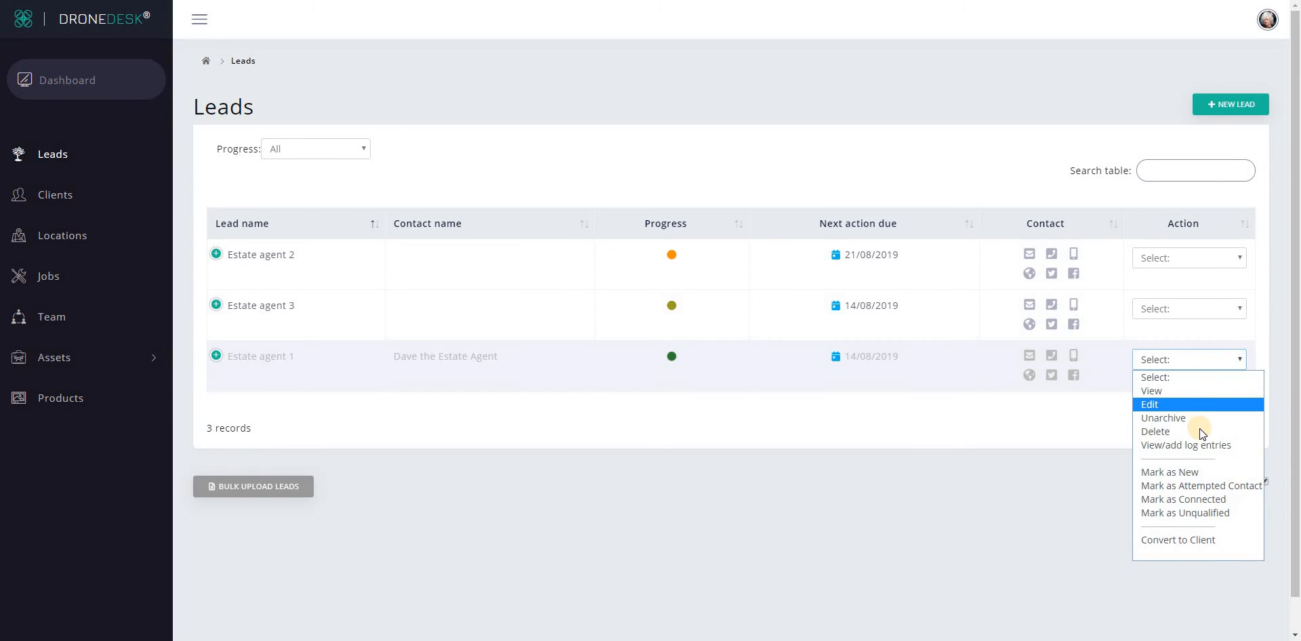
pyautogui.click(1196, 418)
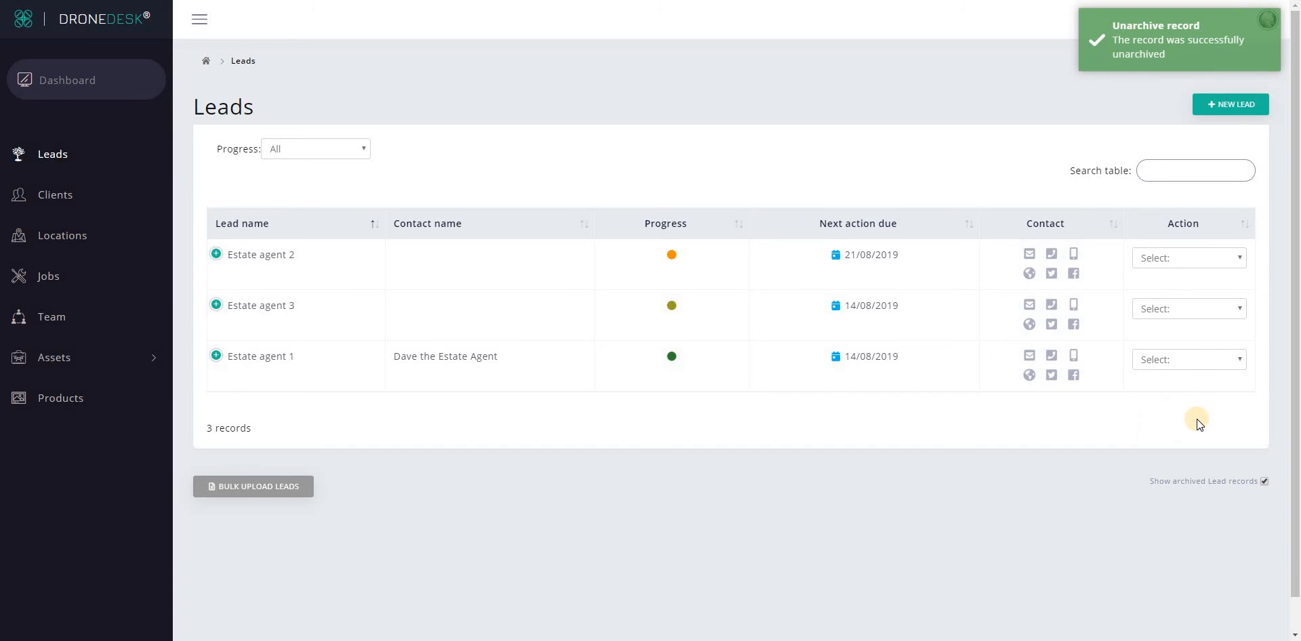
pyautogui.click(299, 149)
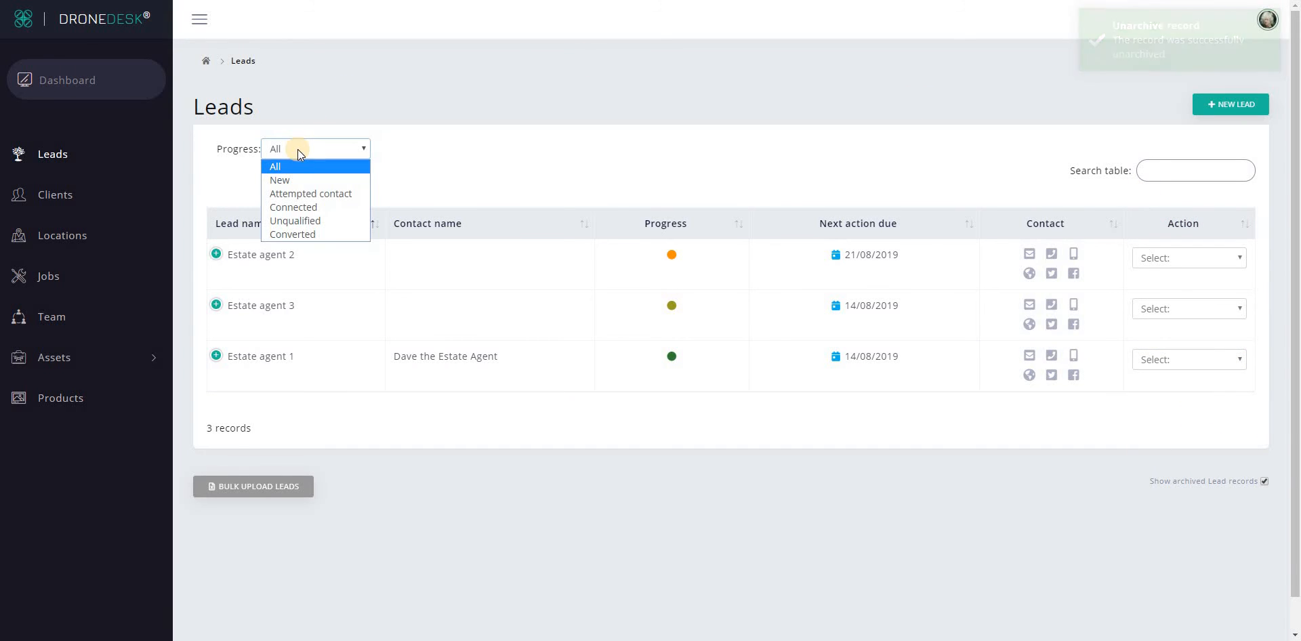
pyautogui.click(282, 181)
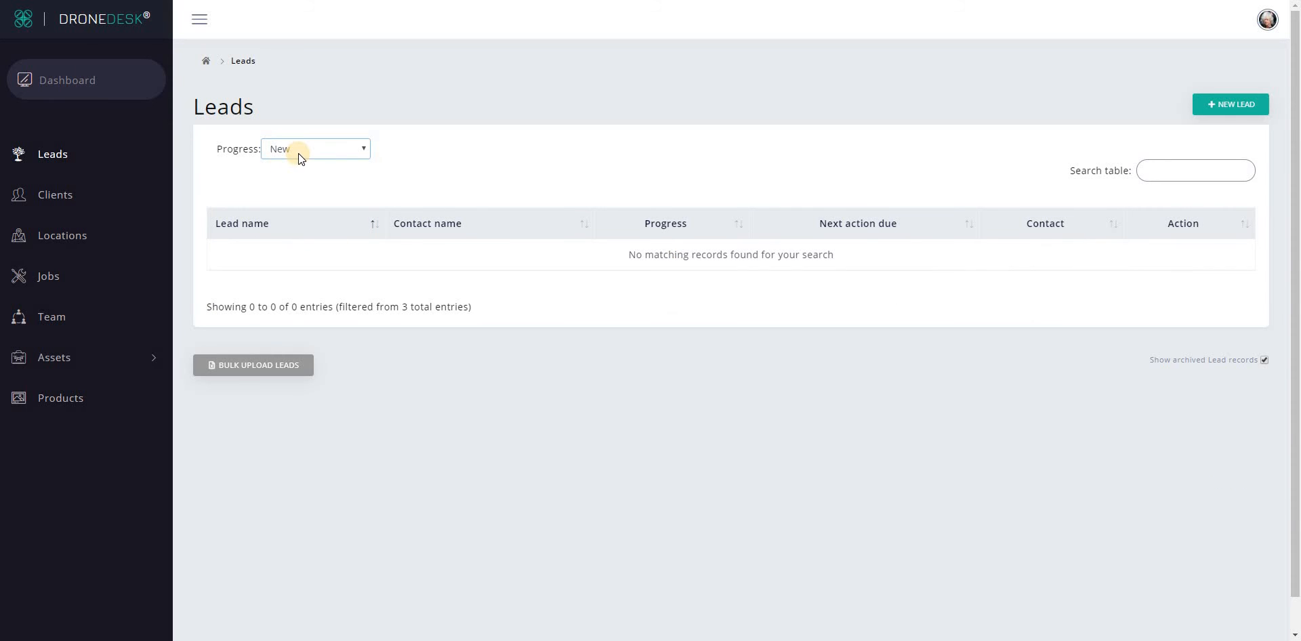
pyautogui.click(299, 153)
pyautogui.click(297, 196)
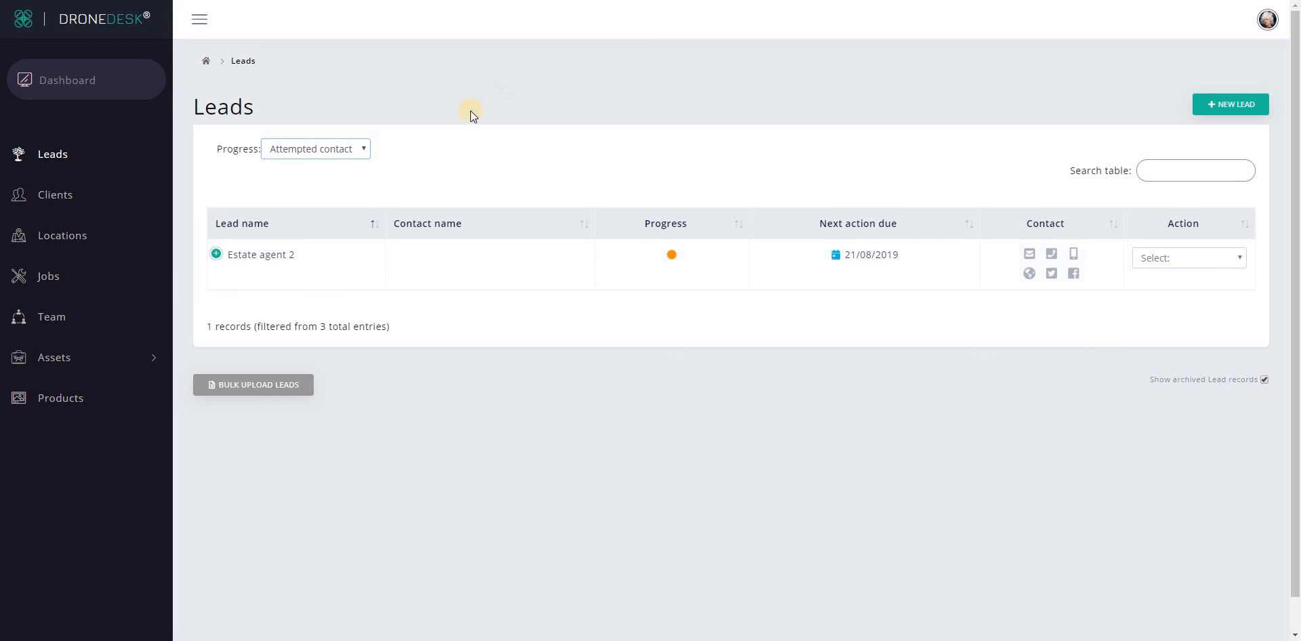
pyautogui.click(312, 146)
pyautogui.click(300, 164)
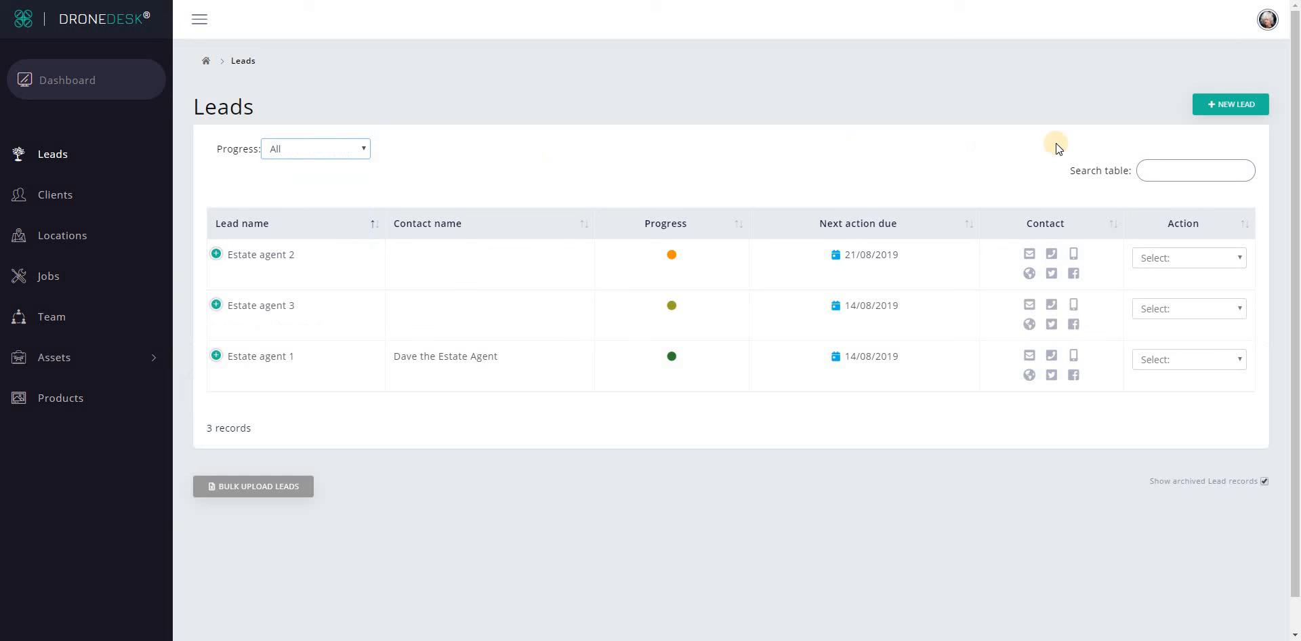
# Search the leads table for a contact name, clear it, and download the Bulk Upload Leads template.
pyautogui.click(1179, 169)
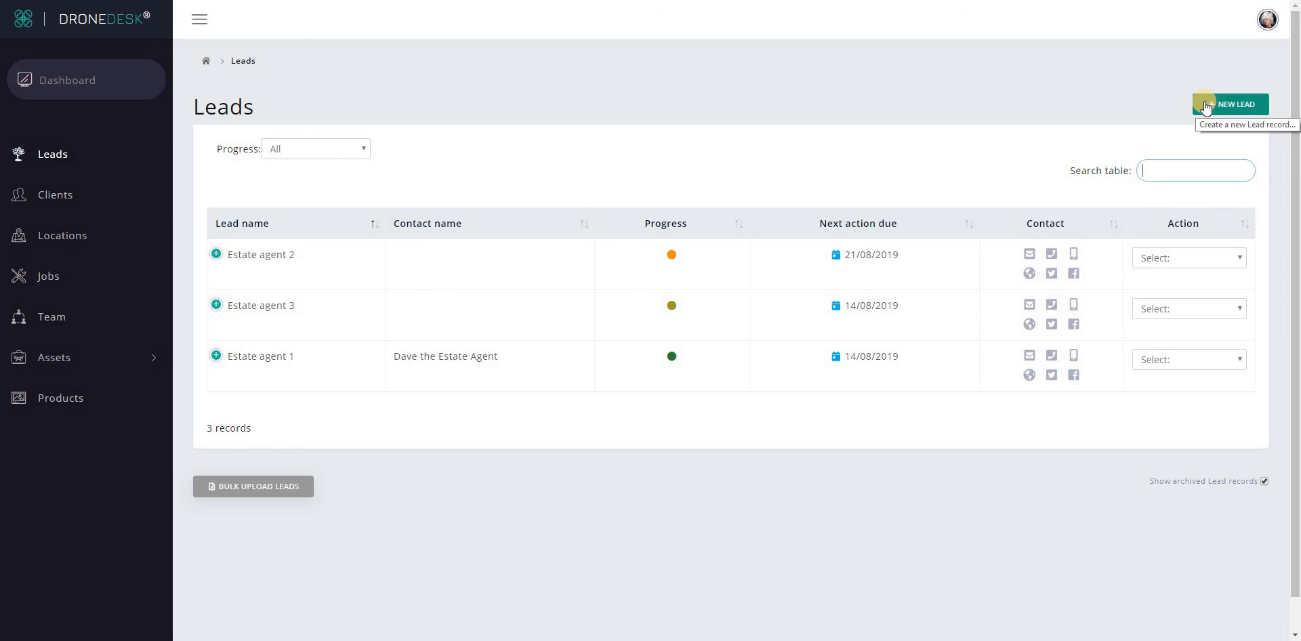
pyautogui.write('dave')
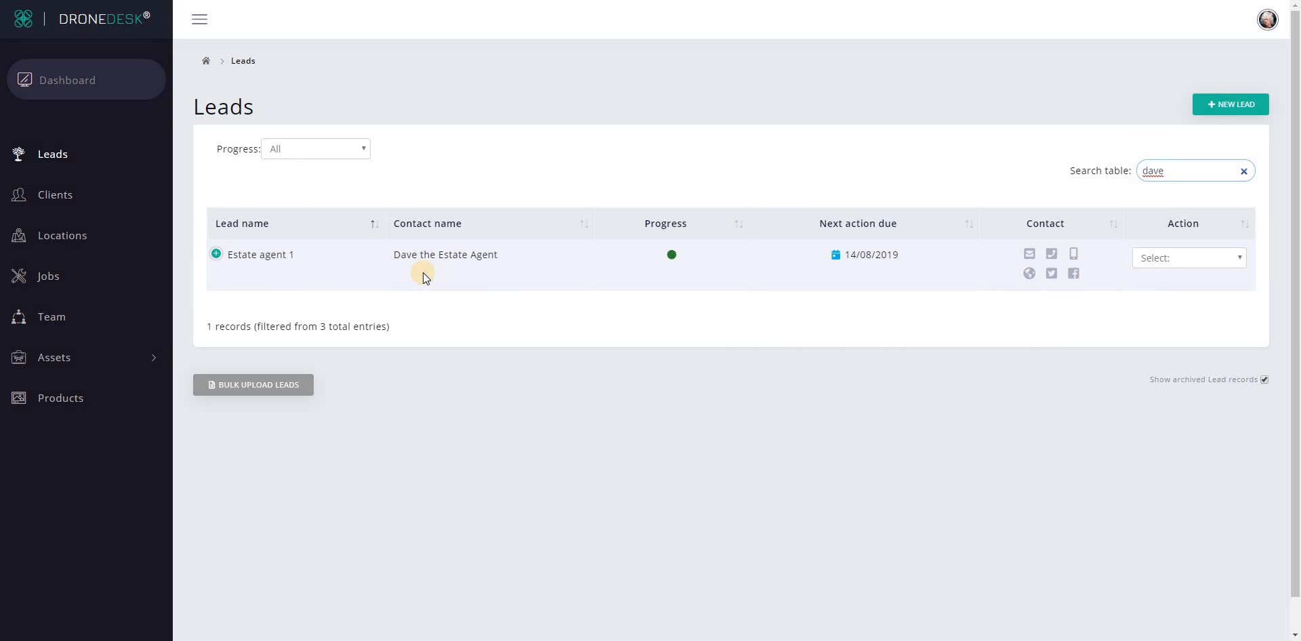
pyautogui.click(1244, 172)
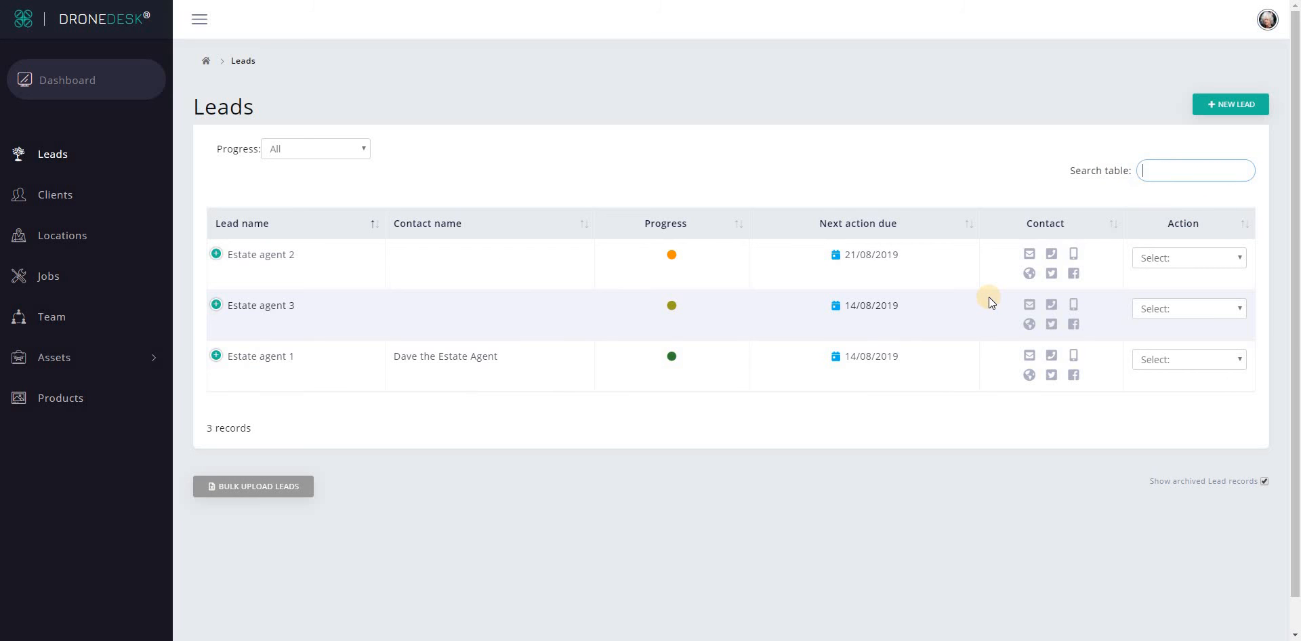
pyautogui.click(255, 489)
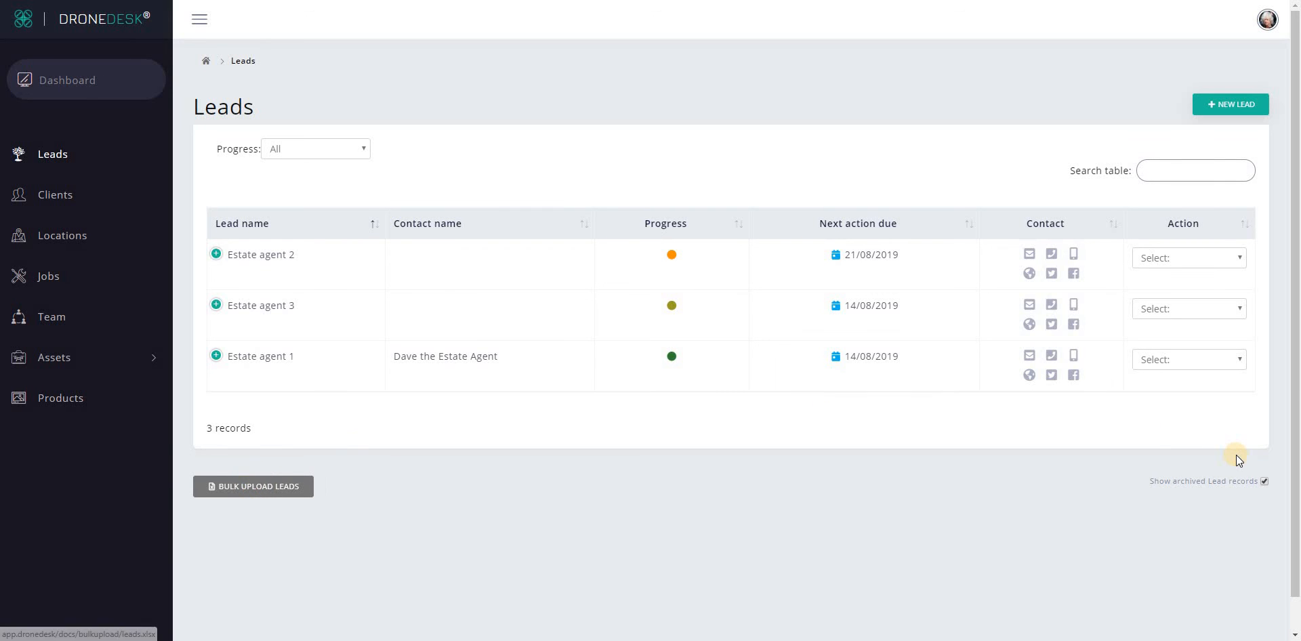
# Review the leads (2).xlsx example row cells A2, D2, E2, G2 and instructions, then close Excel.
pyautogui.click(512, 26)
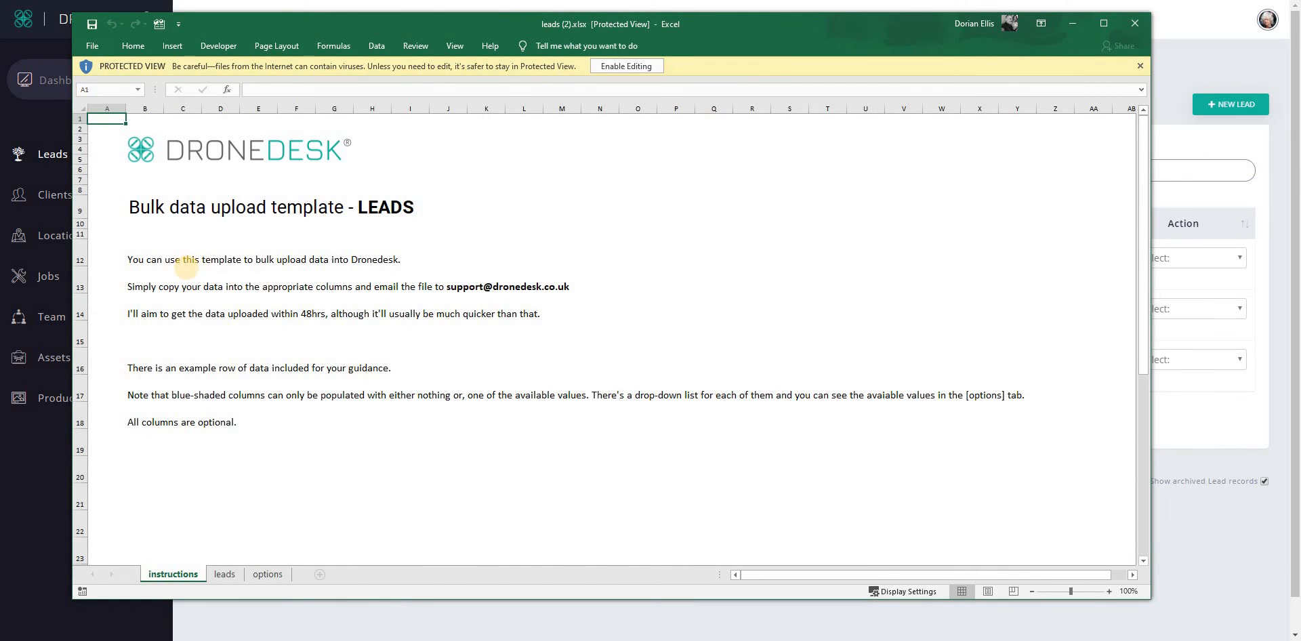
pyautogui.click(225, 574)
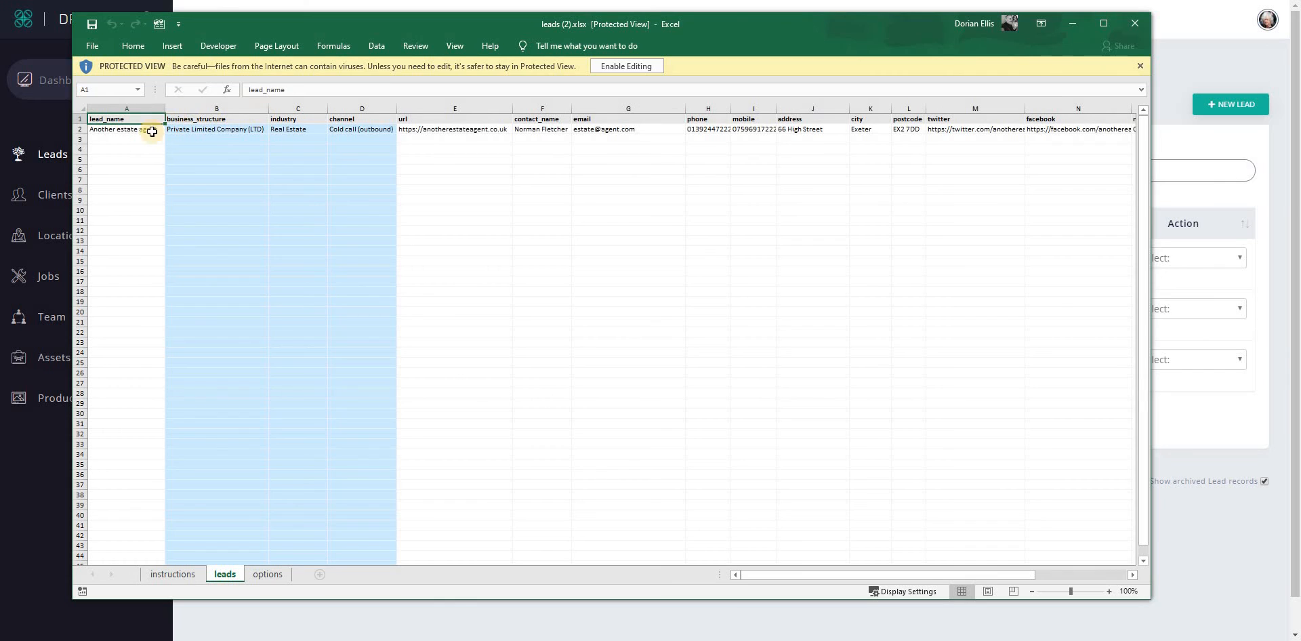
pyautogui.click(107, 129)
pyautogui.click(379, 132)
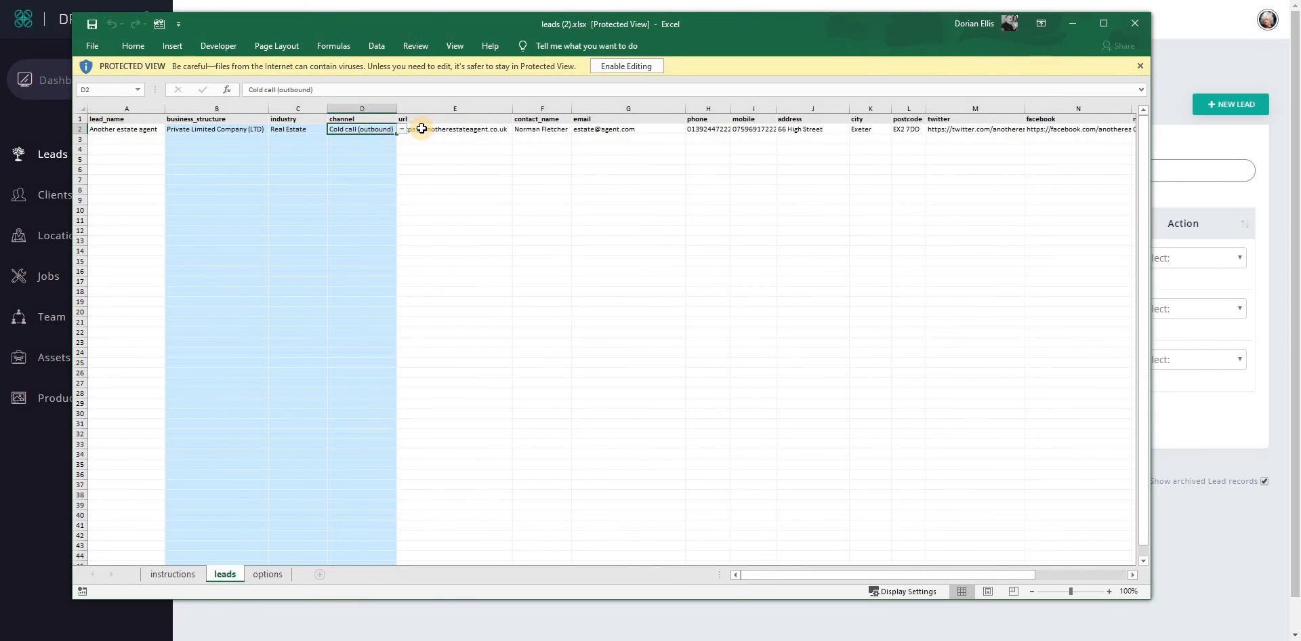
pyautogui.click(435, 130)
pyautogui.click(578, 130)
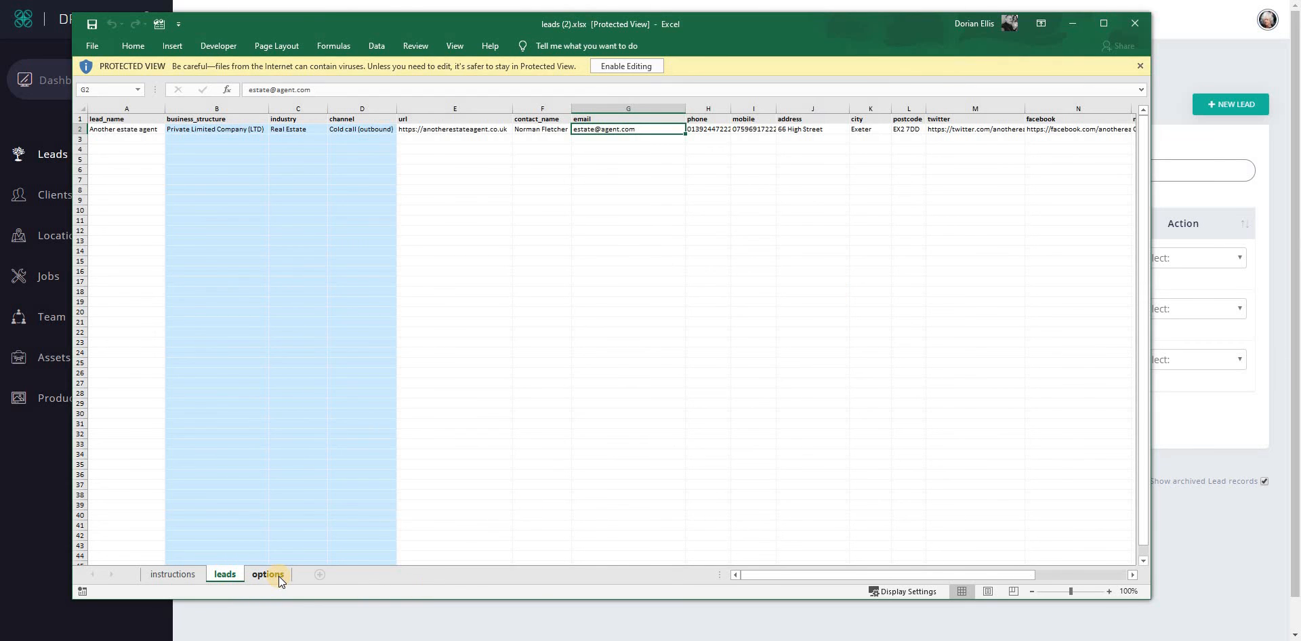
pyautogui.click(170, 579)
pyautogui.click(1136, 23)
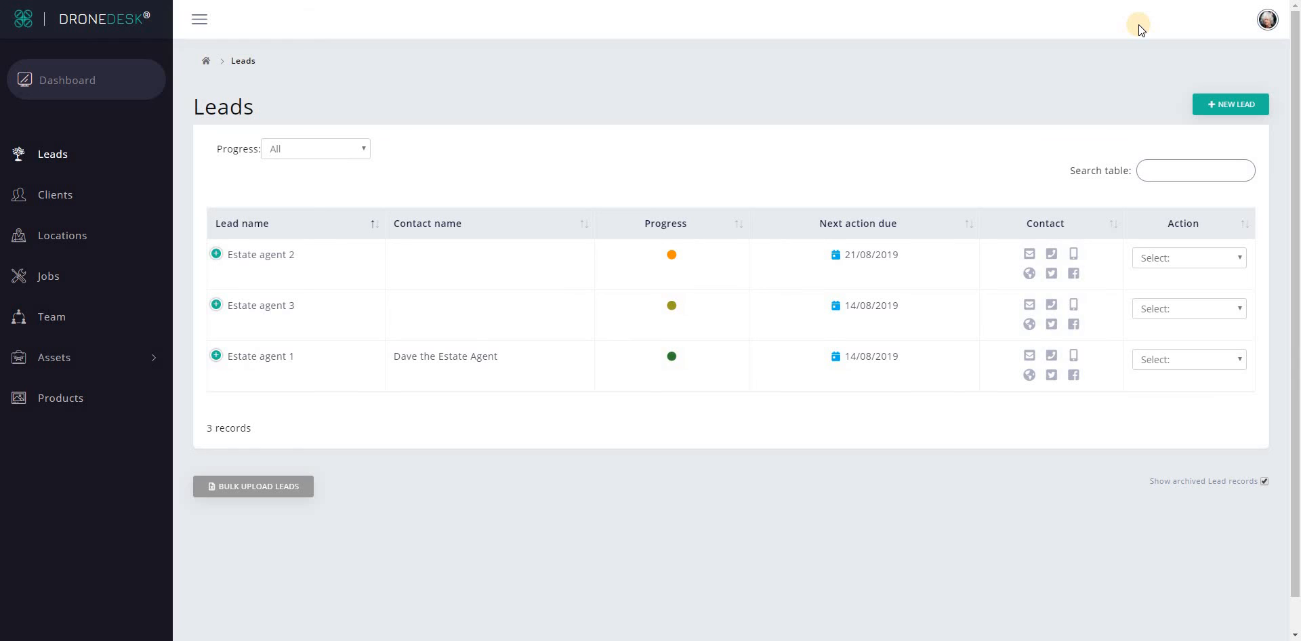